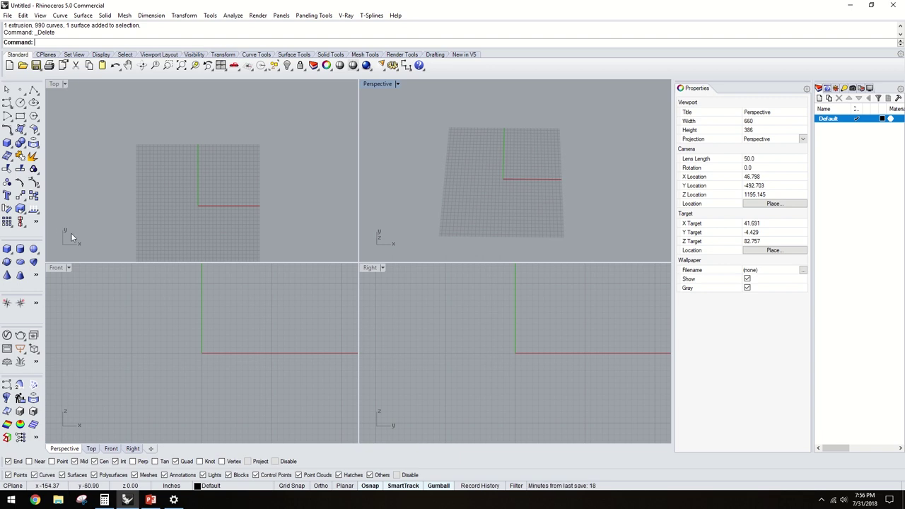
# Step: Add a new layer, make it current and name it DOME
pyautogui.click(20, 142)
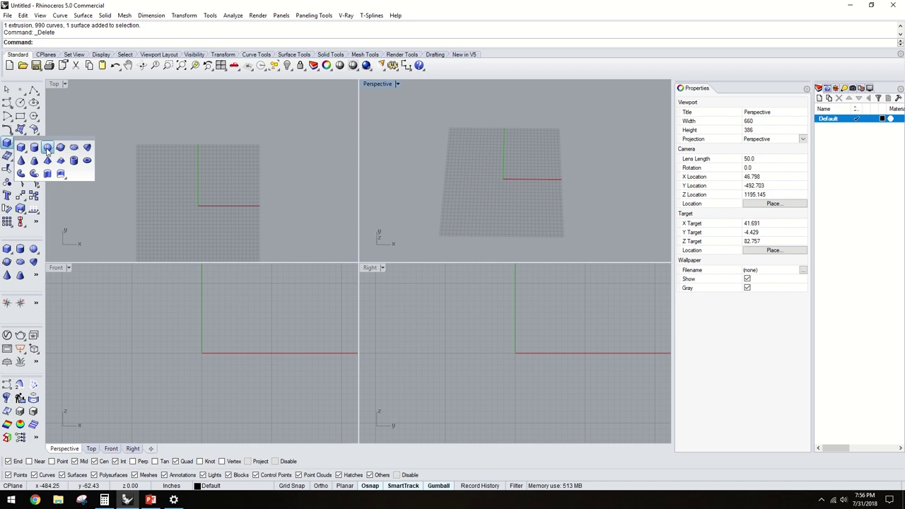
pyautogui.click(34, 147)
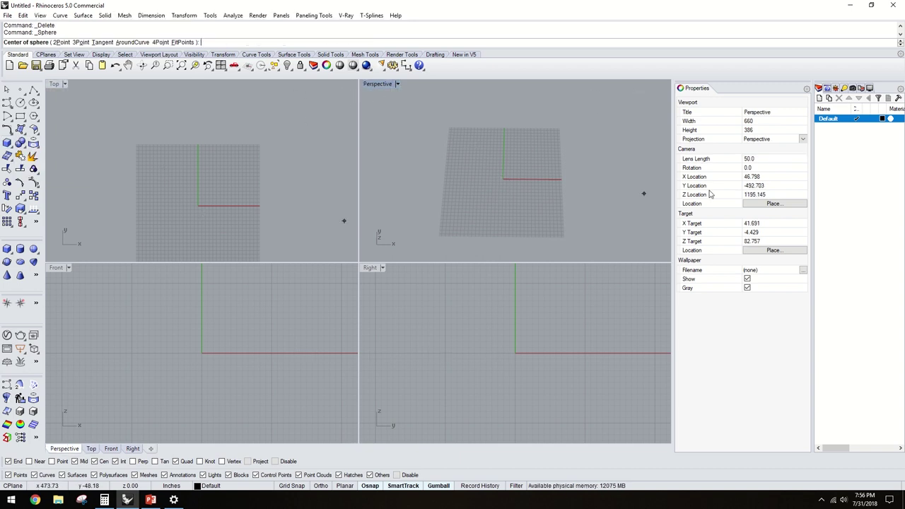
pyautogui.click(820, 98)
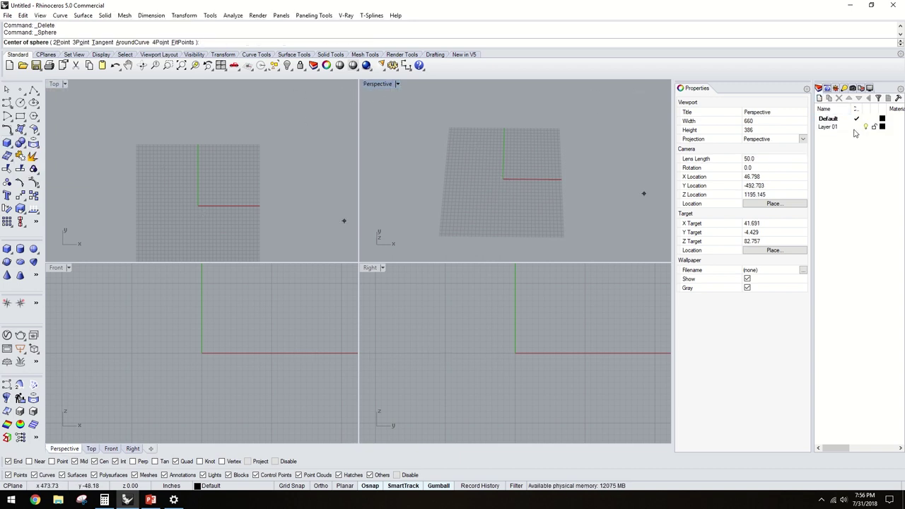
pyautogui.click(857, 127)
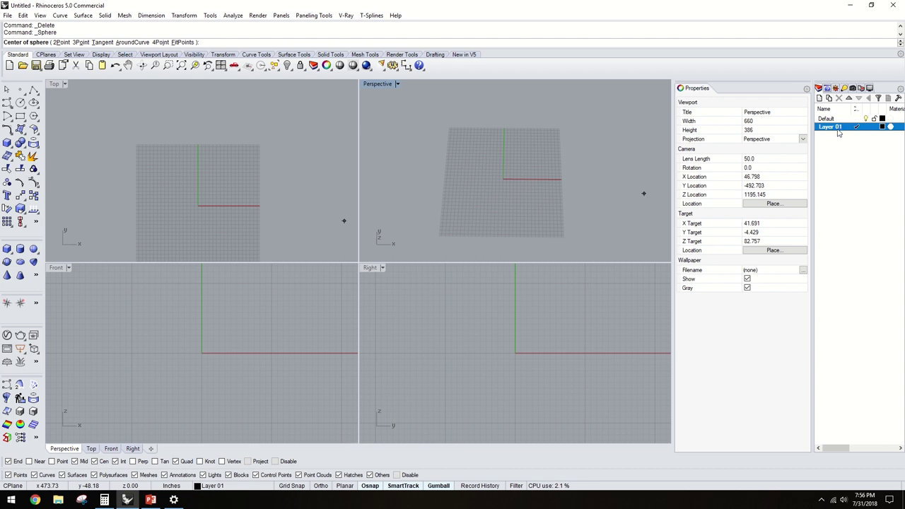
pyautogui.press('Escape')
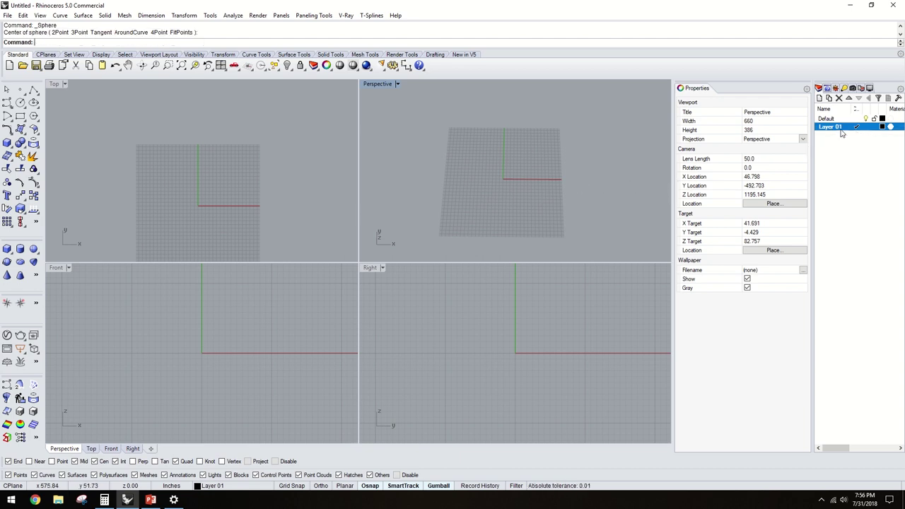
pyautogui.write('DOME')
pyautogui.press('Return')
# Step: Create a sphere centred at 0,0,0 with a radius of about 300 inches on the DOME layer
pyautogui.click(12, 144)
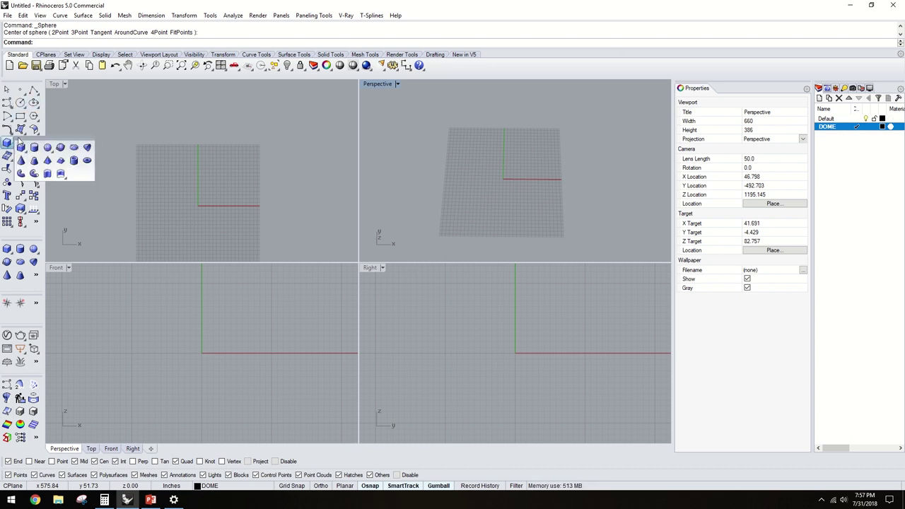
pyautogui.moveTo(19, 143); pyautogui.dragTo(81, 135)
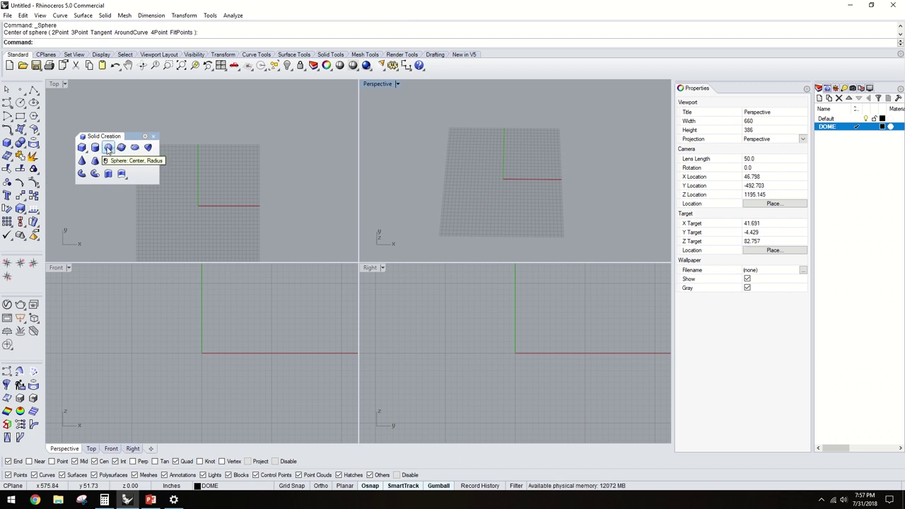
pyautogui.click(108, 148)
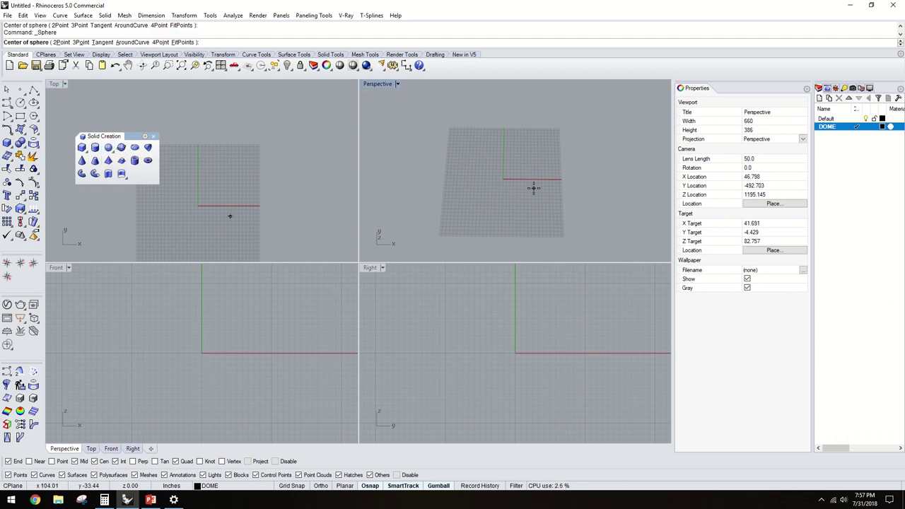
pyautogui.write('0,0,0')
pyautogui.press('Return')
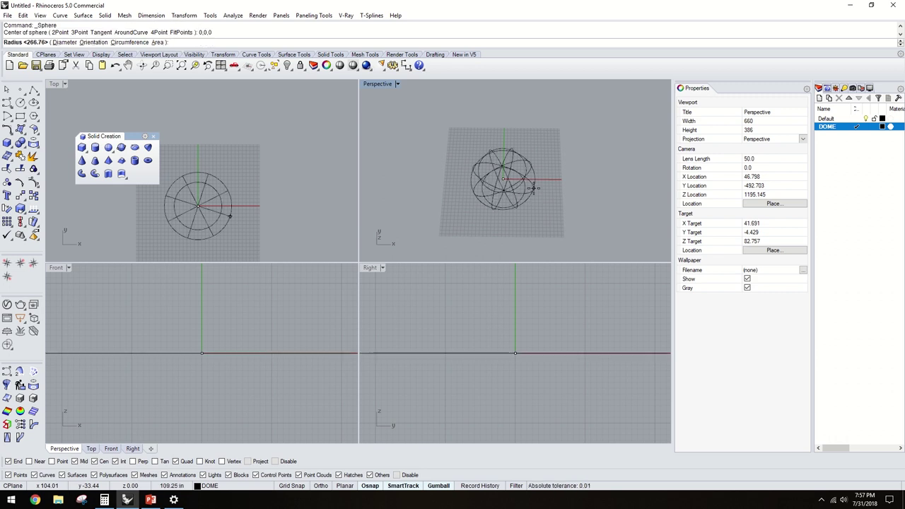
pyautogui.moveTo(543, 185); pyautogui.dragTo(538, 164, button='right')
pyautogui.scroll(4, 548, 189)
pyautogui.press('shift')
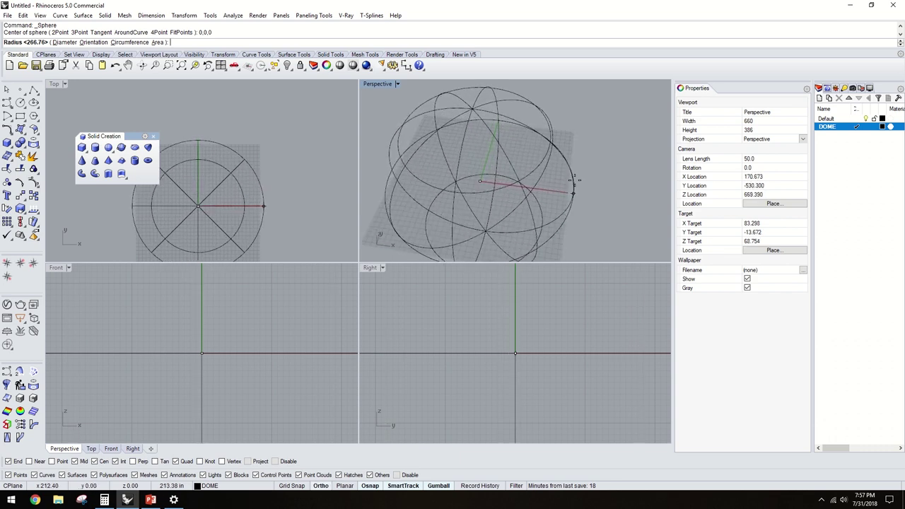
pyautogui.scroll(-5, 576, 185)
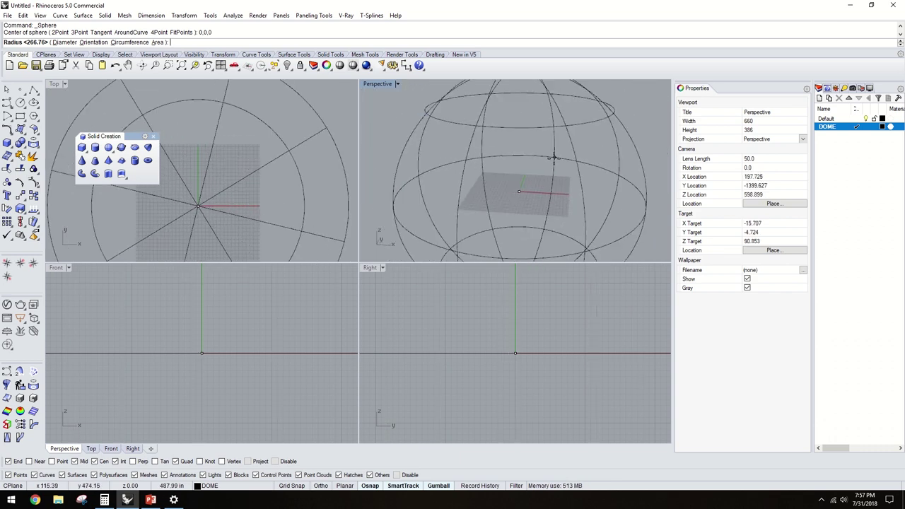
pyautogui.scroll(3, 566, 175)
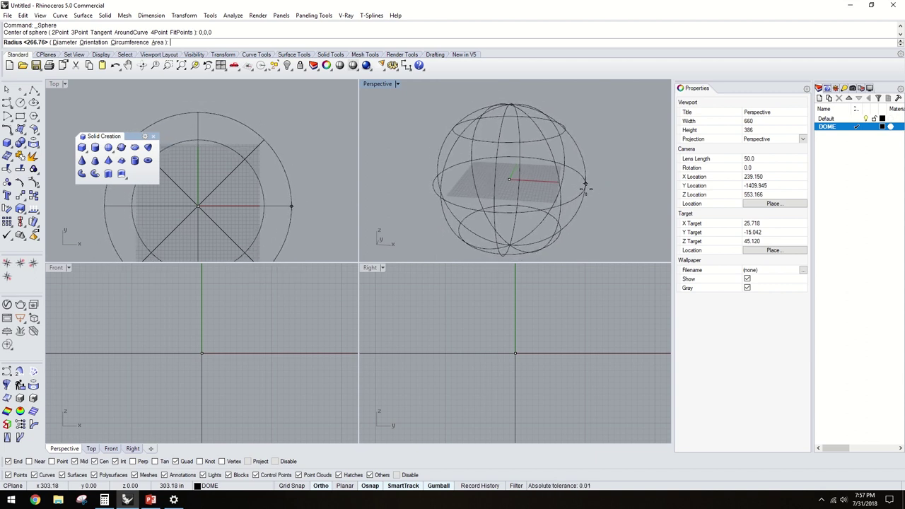
pyautogui.click(586, 190)
# Step: Create a solid bounding box around the sphere, using world coordinates, in the maximized Perspective view
pyautogui.moveTo(556, 182); pyautogui.dragTo(395, 98, button='right')
pyautogui.doubleClick(386, 87)
pyautogui.moveTo(330, 205); pyautogui.dragTo(375, 202, button='right')
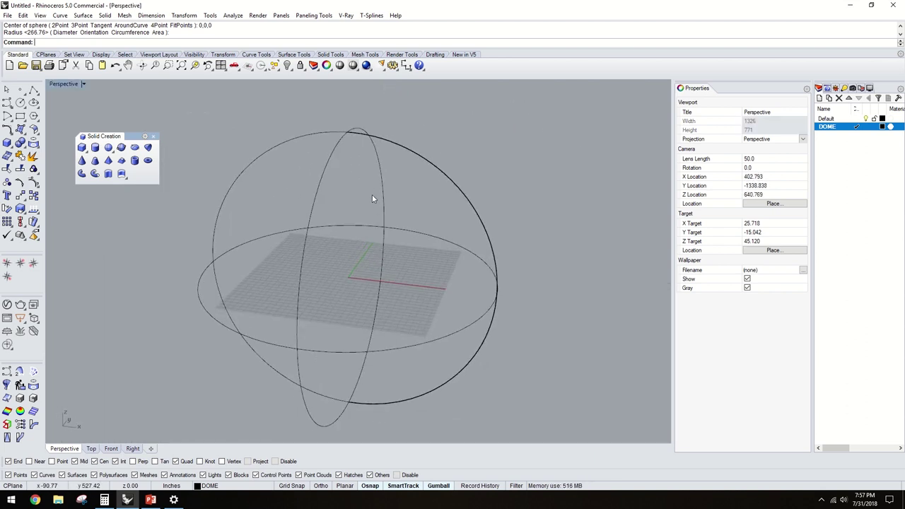
pyautogui.click(405, 145)
pyautogui.click(539, 168)
pyautogui.moveTo(539, 168); pyautogui.dragTo(459, 196, button='right')
pyautogui.click(449, 189)
pyautogui.scroll(-4, 461, 203)
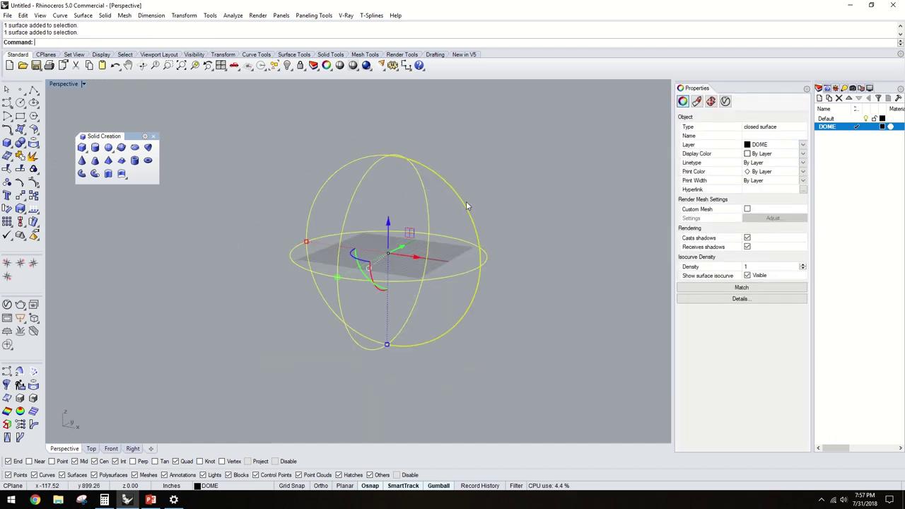
pyautogui.write('BoundingBox')
pyautogui.press('Return')
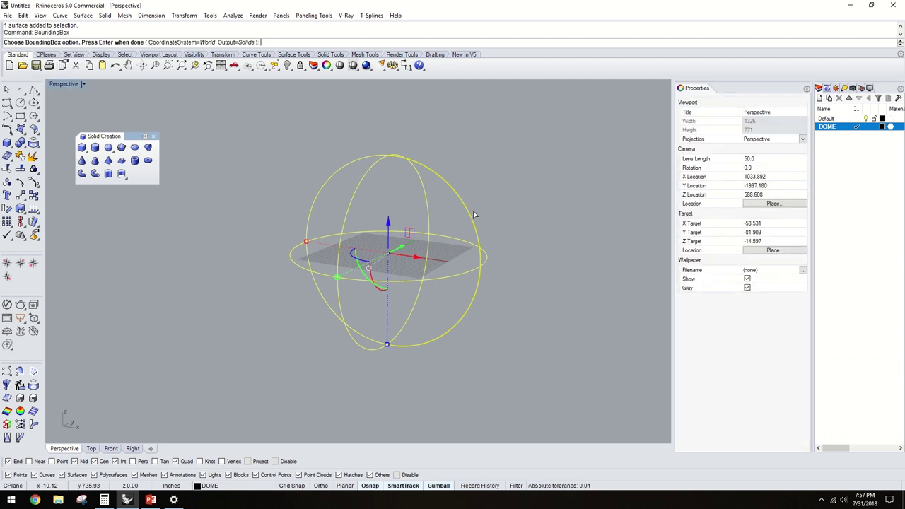
pyautogui.press('Return')
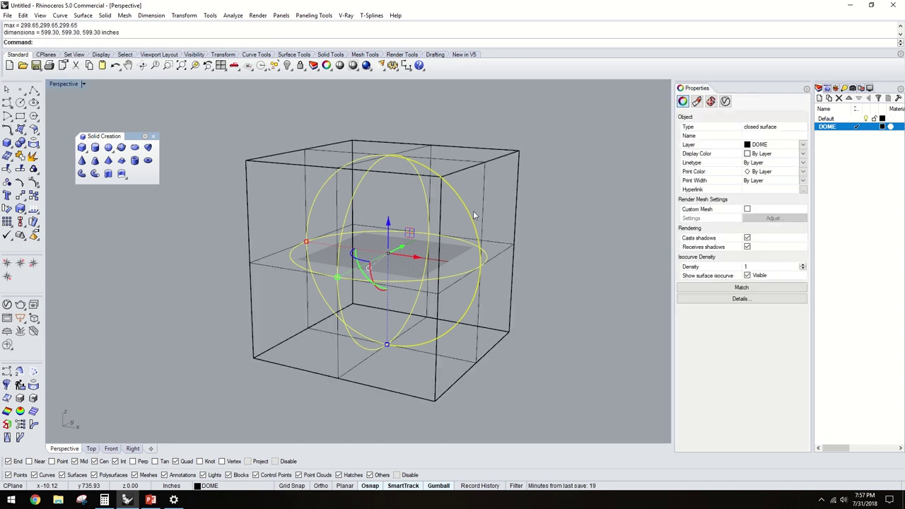
pyautogui.press('Escape')
# Step: Move the bounding box straight down from its upper corner to the midpoint of its vertical edge, so its top face cuts the sphere's equator
pyautogui.click(484, 167)
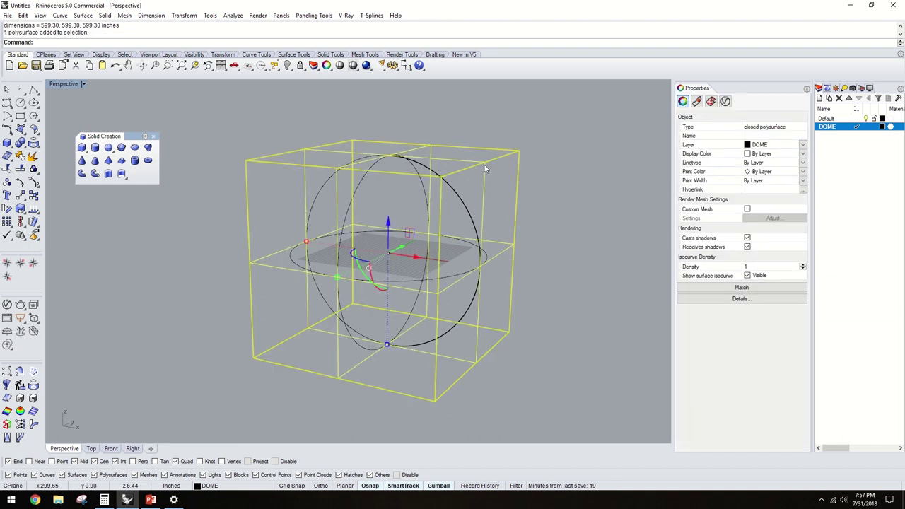
pyautogui.write('M')
pyautogui.press('Return')
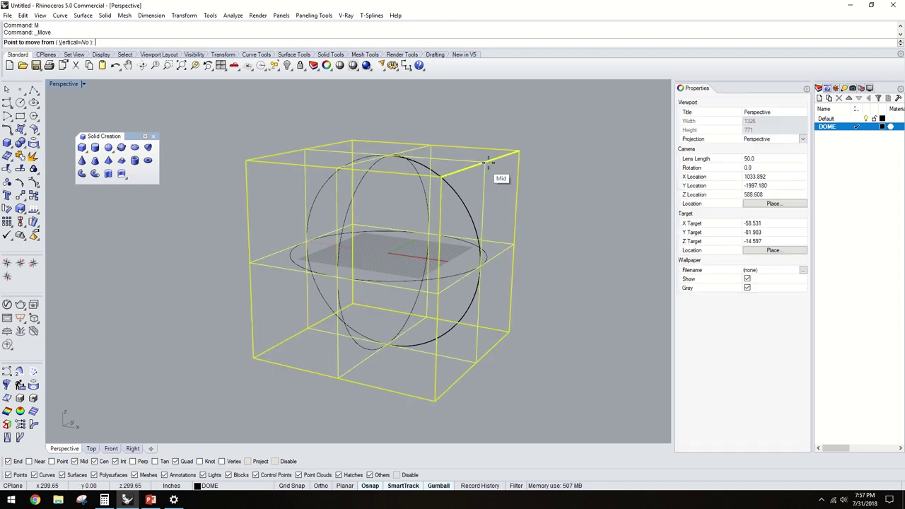
pyautogui.click(524, 148)
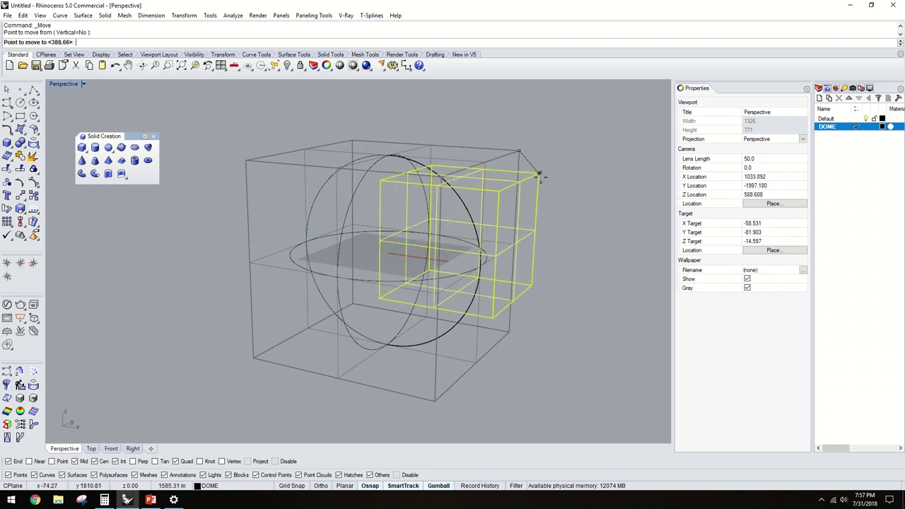
pyautogui.click(512, 245)
pyautogui.moveTo(433, 215); pyautogui.dragTo(471, 233, button='right')
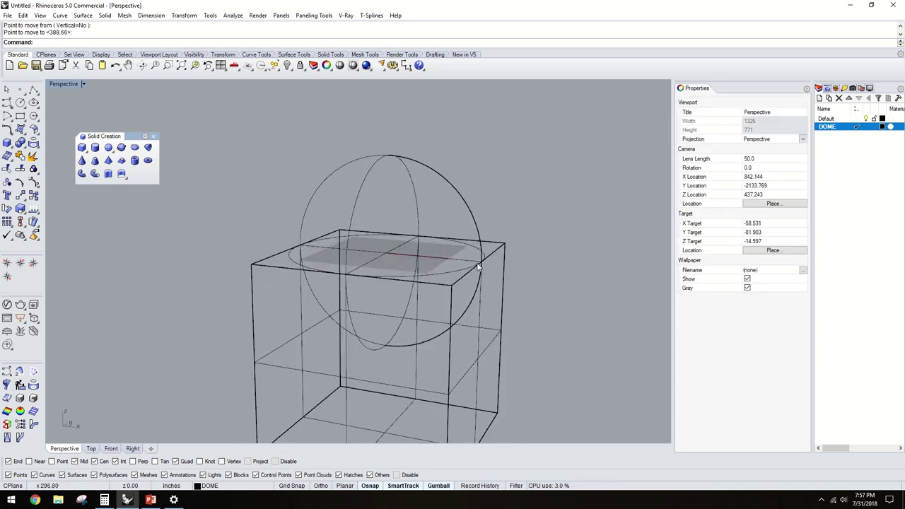
pyautogui.click(481, 268)
pyautogui.moveTo(541, 338); pyautogui.dragTo(419, 191, button='right')
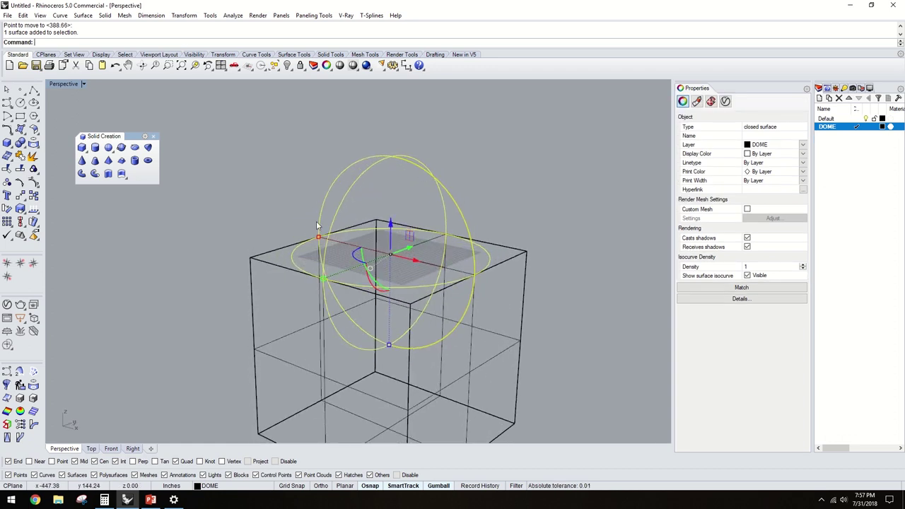
pyautogui.click(526, 252)
pyautogui.click(524, 228)
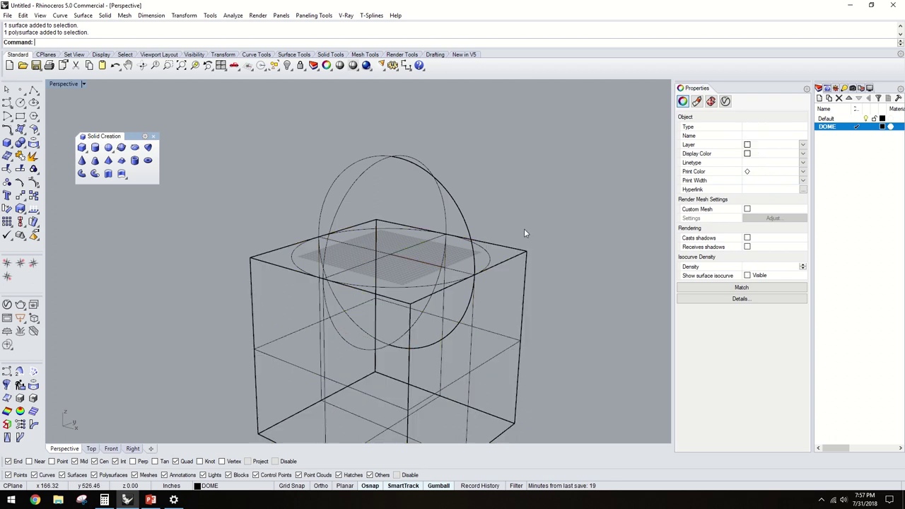
pyautogui.click(439, 192)
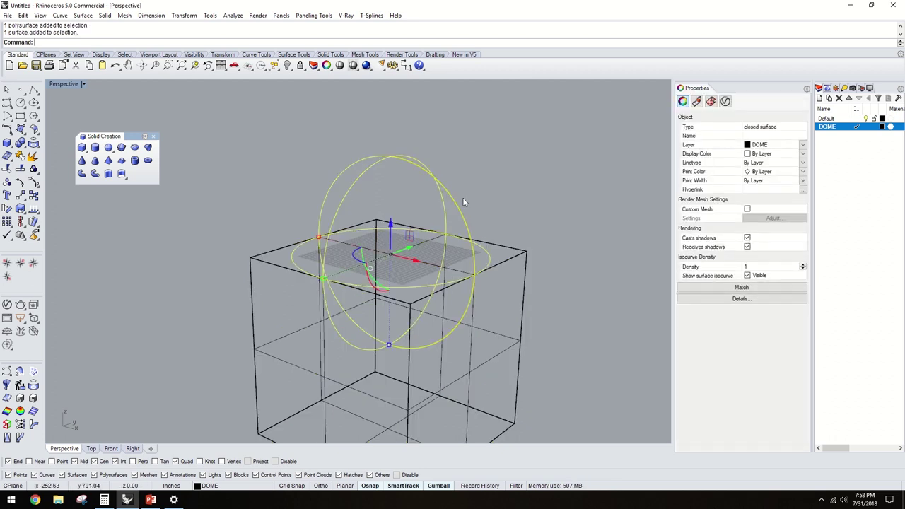
pyautogui.click(532, 239)
pyautogui.click(529, 252)
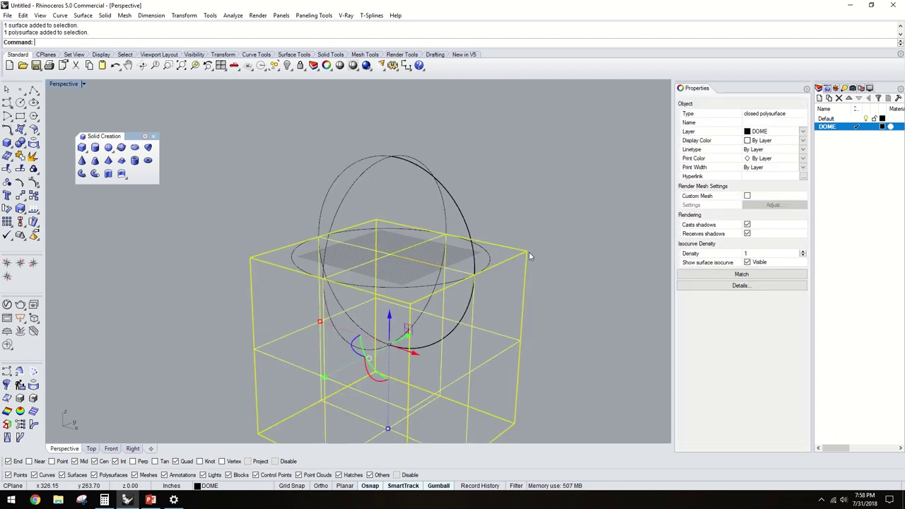
# Step: Subtract the box from the sphere with Boolean Difference, keeping the input, and delete the leftover box
pyautogui.click(475, 206)
pyautogui.click(446, 193)
pyautogui.write('BD')
pyautogui.press('Return')
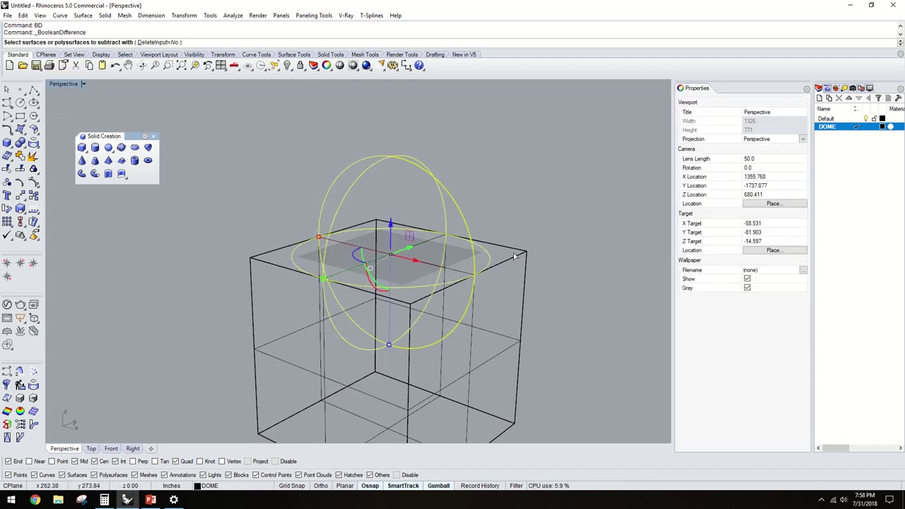
pyautogui.click(514, 261)
pyautogui.press('Return')
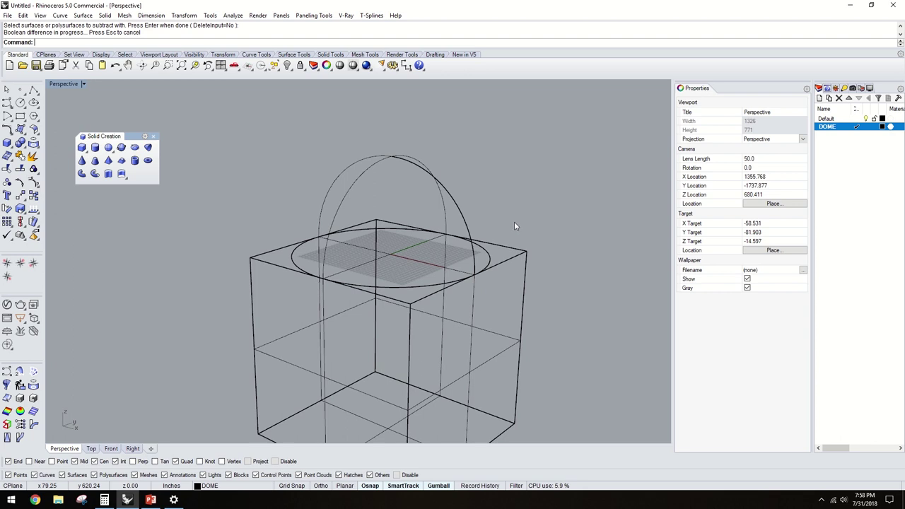
pyautogui.click(514, 262)
pyautogui.press('Delete')
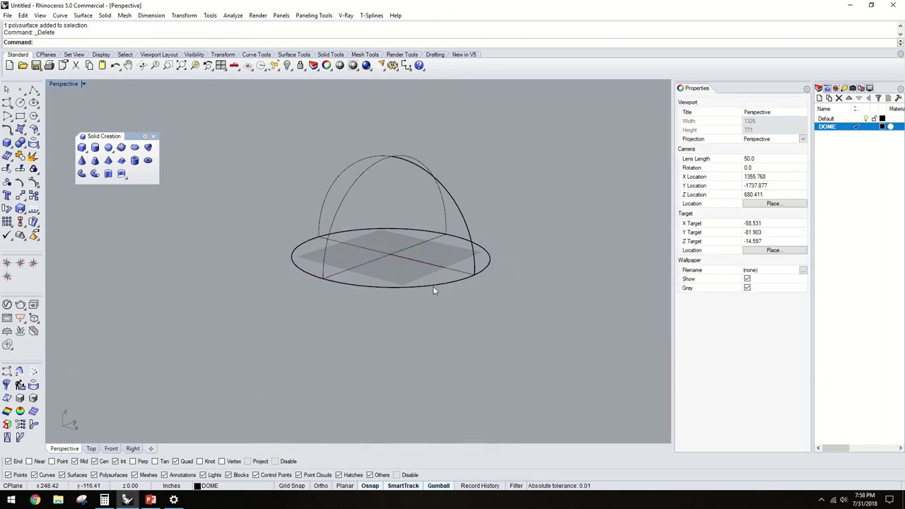
# Step: Explode the closed hemisphere into its separate dome and base surfaces, leaving both deselected
pyautogui.click(428, 172)
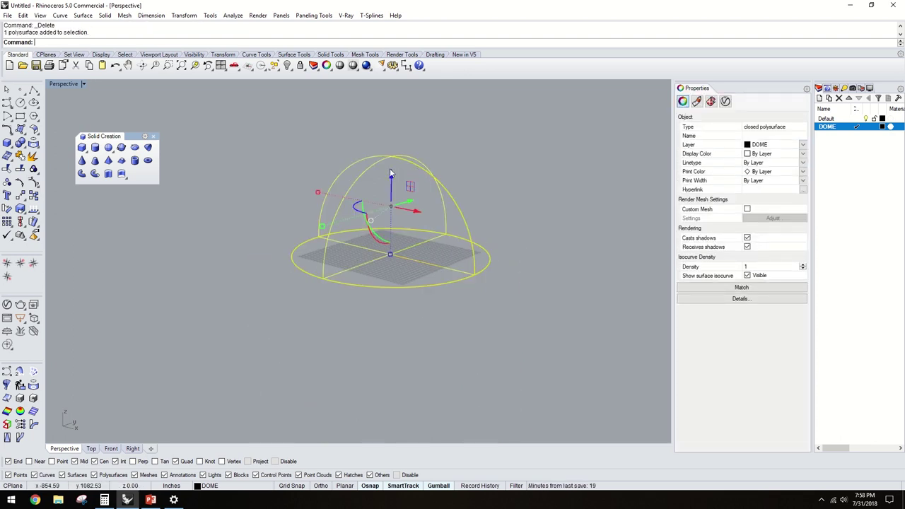
pyautogui.scroll(3, 388, 173)
pyautogui.click(389, 168)
pyautogui.click(401, 150)
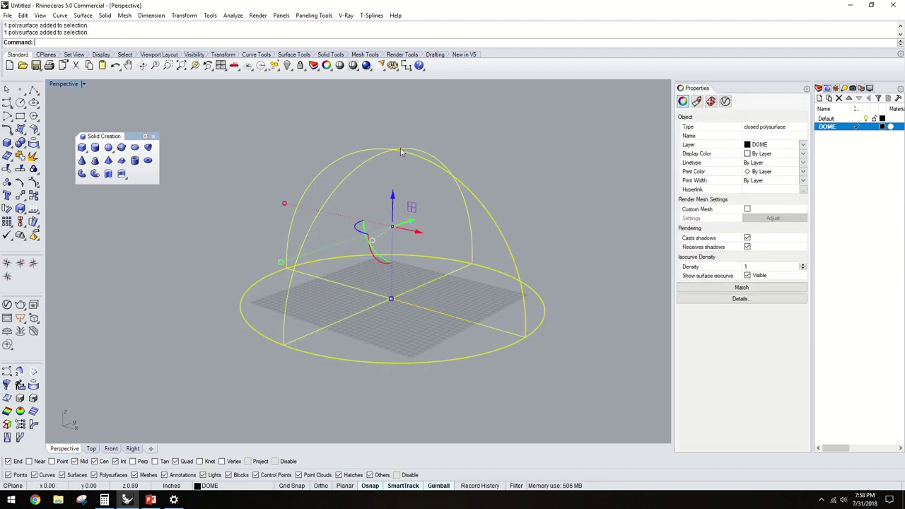
pyautogui.write('Expl')
pyautogui.press('Return')
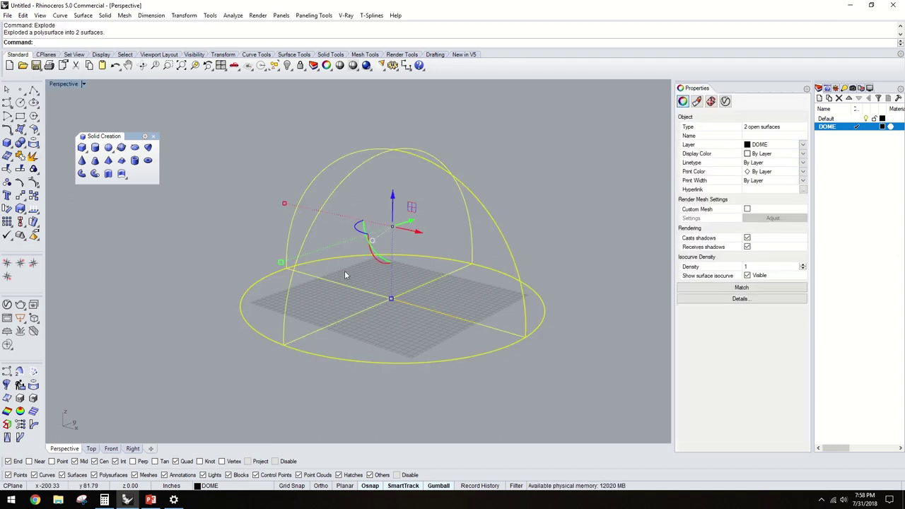
pyautogui.press('Escape')
pyautogui.click(350, 313)
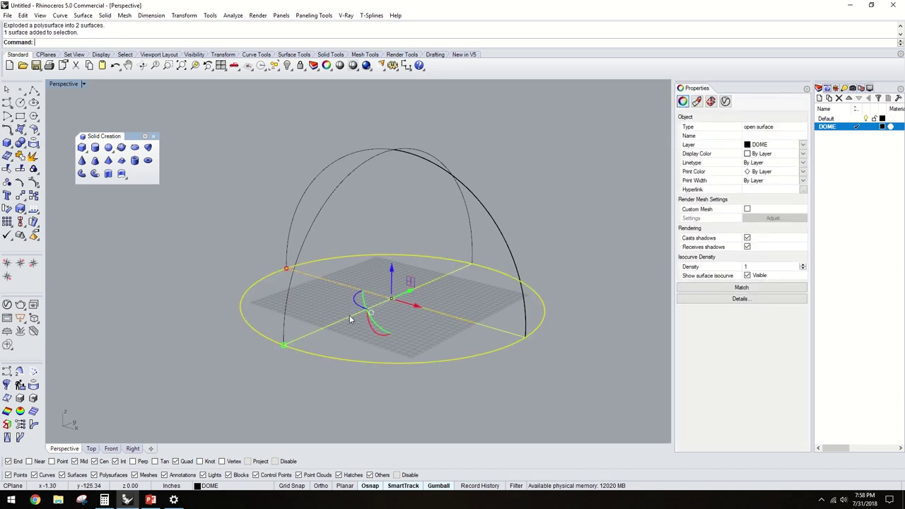
pyautogui.press('Escape')
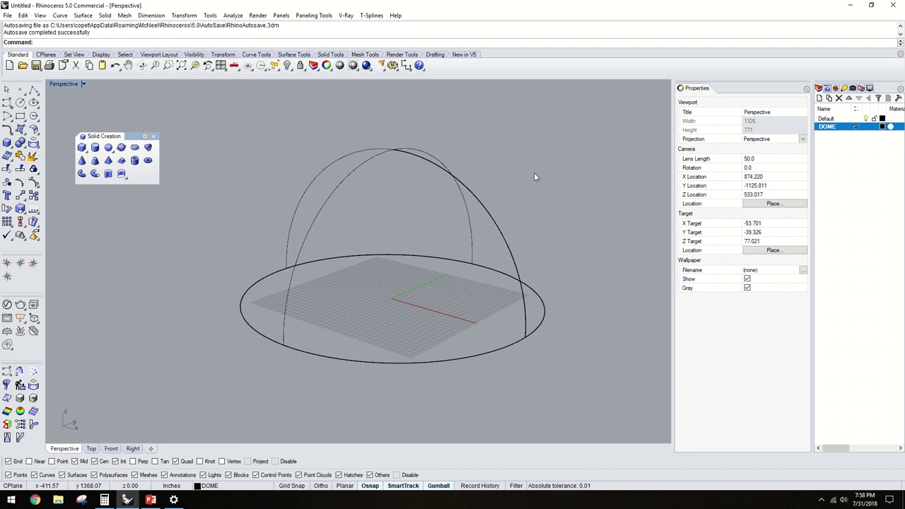
# Step: Add another layer, make it current and name it PATTERN
pyautogui.click(820, 97)
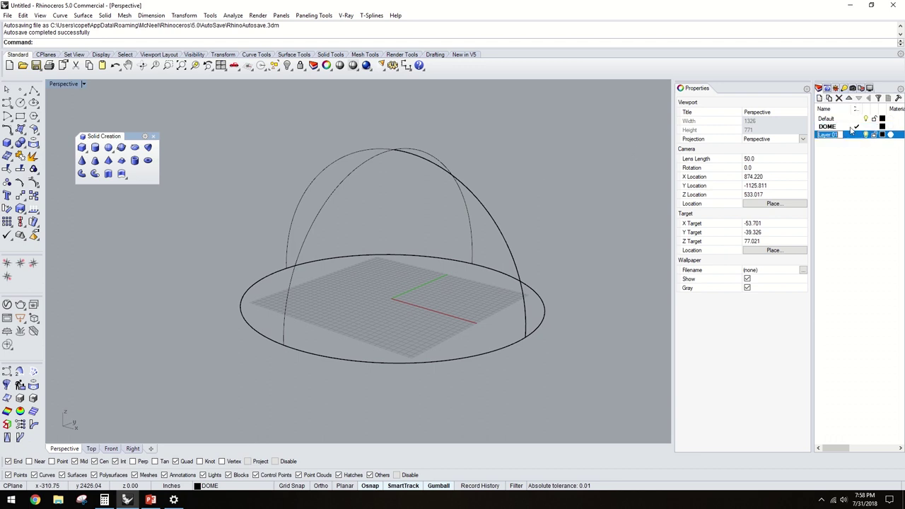
pyautogui.click(858, 134)
pyautogui.doubleClick(844, 138)
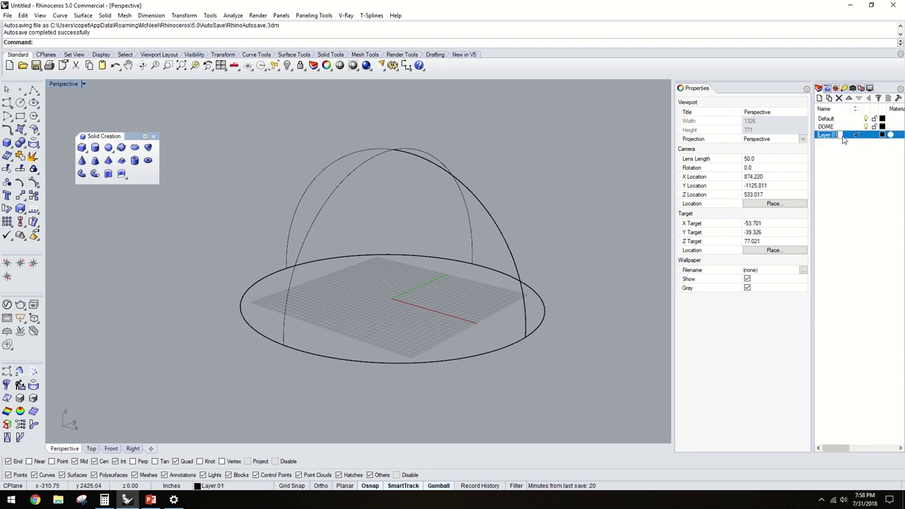
pyautogui.write('PATTERN')
pyautogui.press('Return')
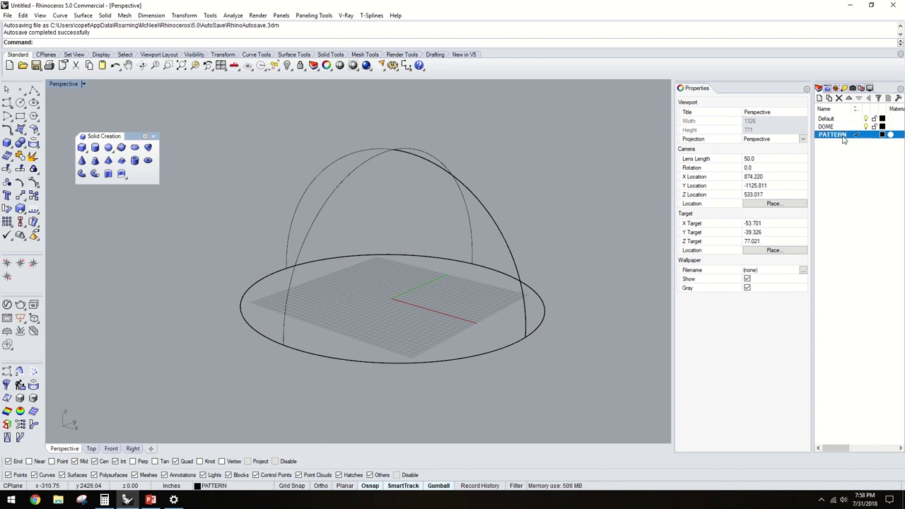
# Step: Switch to the Top view and draw an upright three-sided polygon with sides about 91 in long, outside the dome's circle at its lower right
pyautogui.doubleClick(60, 84)
pyautogui.doubleClick(55, 85)
pyautogui.scroll(-2, 458, 229)
pyautogui.moveTo(458, 229); pyautogui.dragTo(389, 219, button='right')
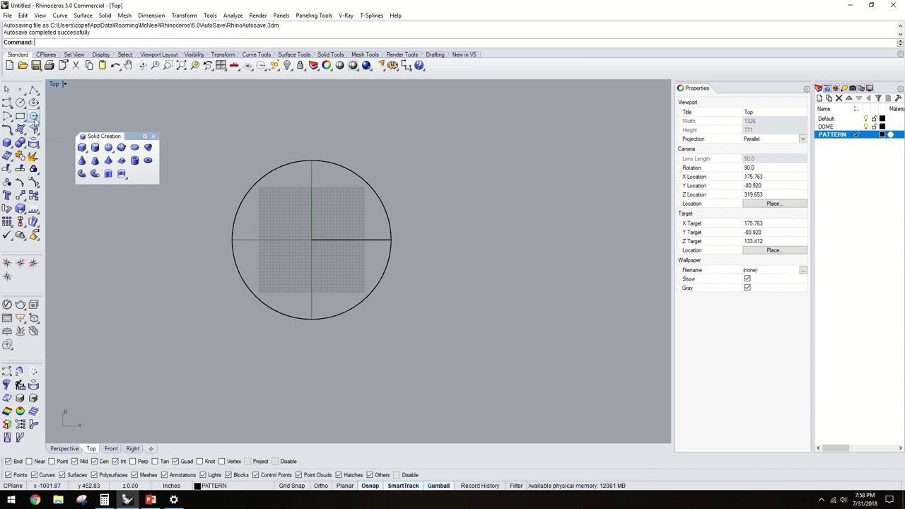
pyautogui.click(35, 120)
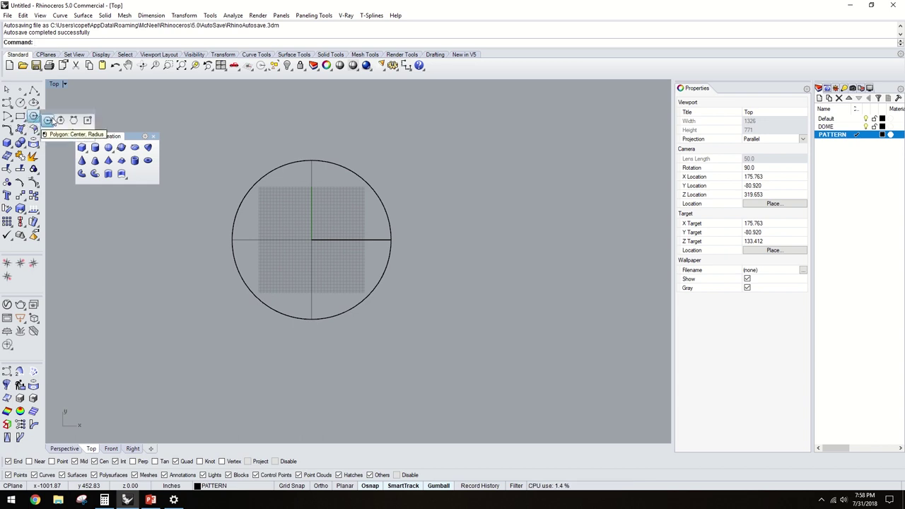
pyautogui.click(48, 120)
pyautogui.click(101, 43)
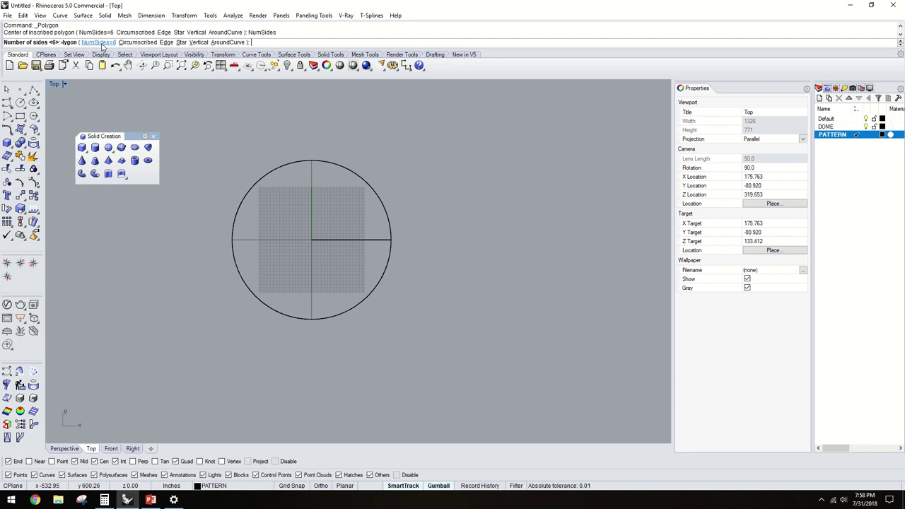
pyautogui.write('3')
pyautogui.press('Return')
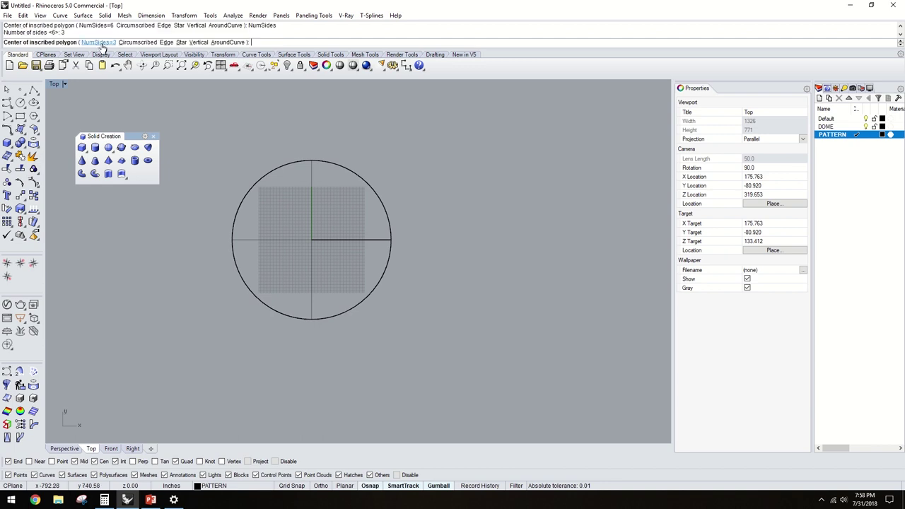
pyautogui.click(495, 329)
pyautogui.scroll(2, 503, 320)
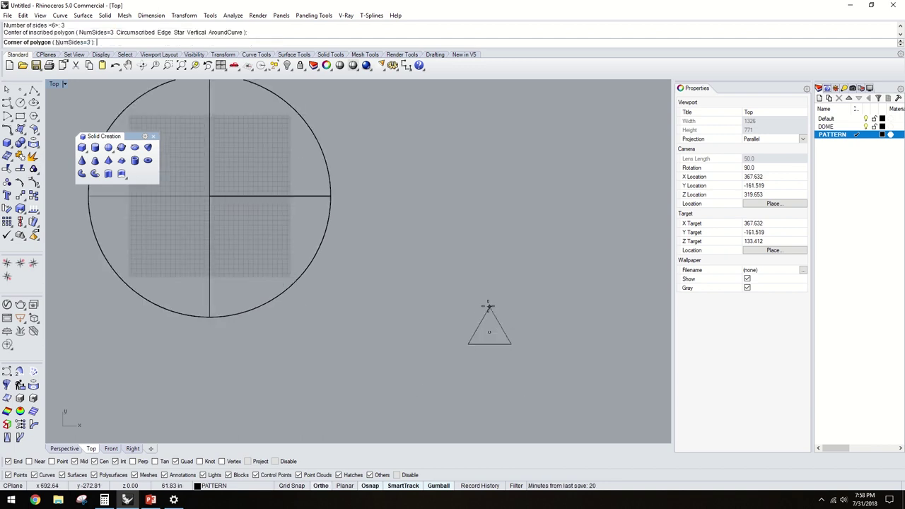
pyautogui.click(488, 311)
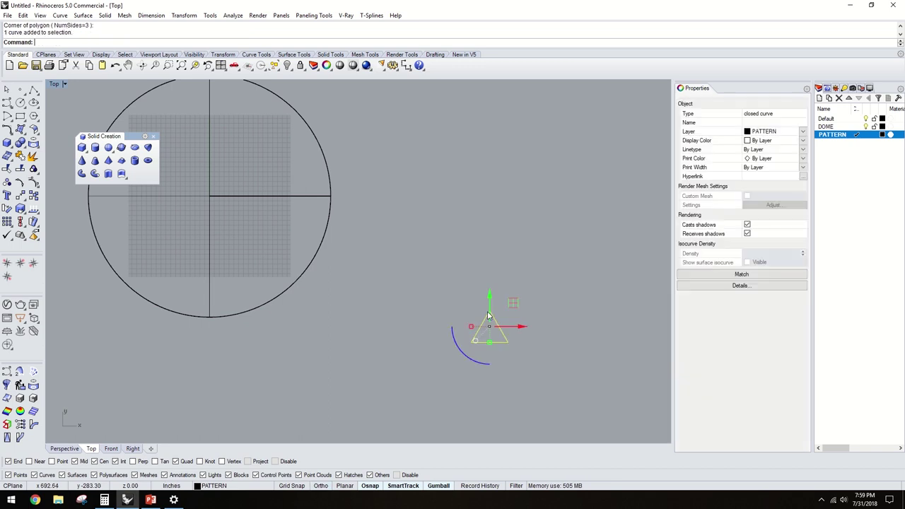
# Step: Mirror the triangle across its right slanted edge, keeping the original
pyautogui.press('Return')
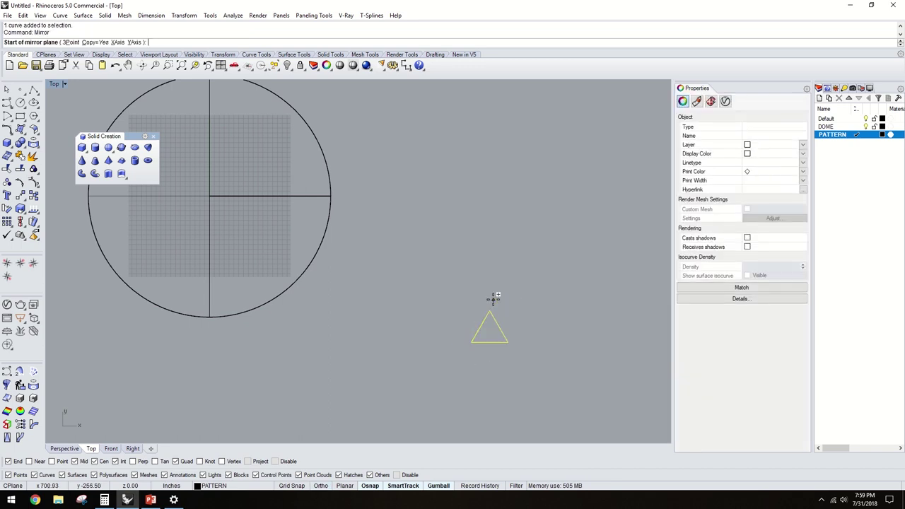
pyautogui.click(488, 311)
pyautogui.click(508, 342)
# Step: Mirror the pair of triangles across their top edge and select all four triangles
pyautogui.moveTo(542, 379); pyautogui.dragTo(485, 304)
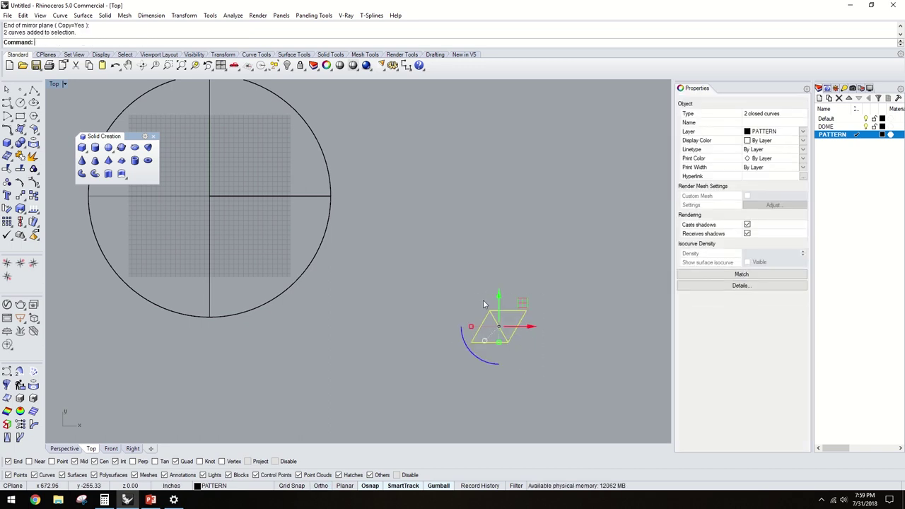
pyautogui.press('Return')
pyautogui.click(491, 311)
pyautogui.click(525, 310)
pyautogui.scroll(-6, 526, 315)
pyautogui.moveTo(568, 366); pyautogui.dragTo(500, 286)
pyautogui.scroll(4, 513, 292)
pyautogui.press('Return')
pyautogui.click(519, 297)
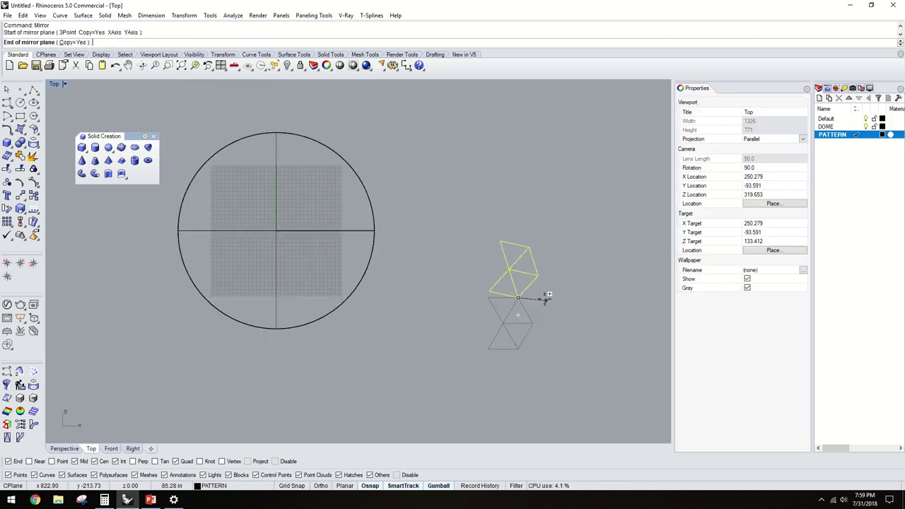
pyautogui.press('Escape')
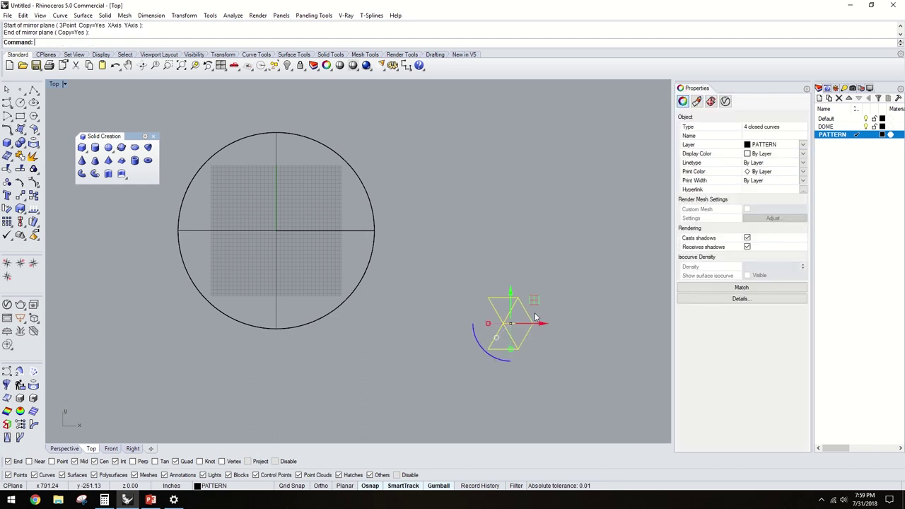
# Step: Mirror the four selected triangles across the group's upper-right slanted edge
pyautogui.scroll(4, 527, 311)
pyautogui.press('Return')
pyautogui.click(512, 291)
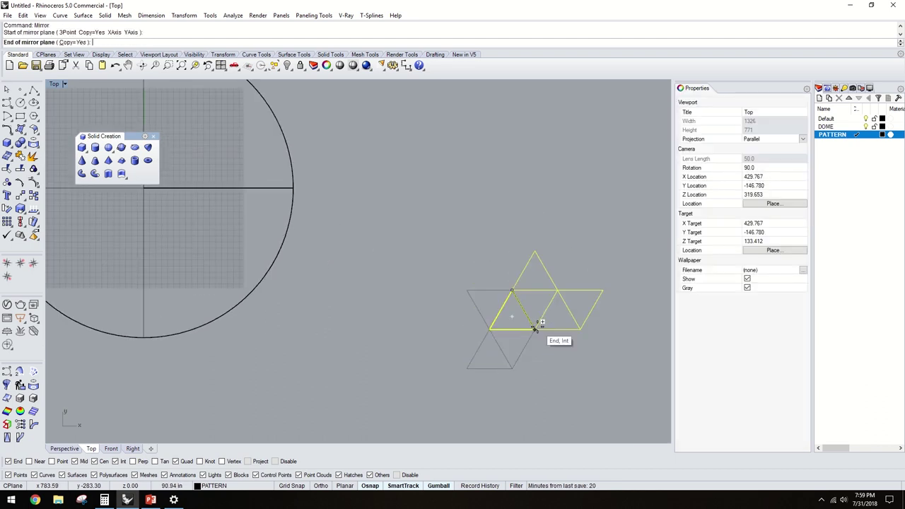
pyautogui.click(538, 319)
# Step: Turn off the Cen object snap and mirror the upright triangle at the group's right end downward across its base
pyautogui.click(98, 463)
pyautogui.scroll(-4, 354, 307)
pyautogui.scroll(2, 458, 283)
pyautogui.click(507, 258)
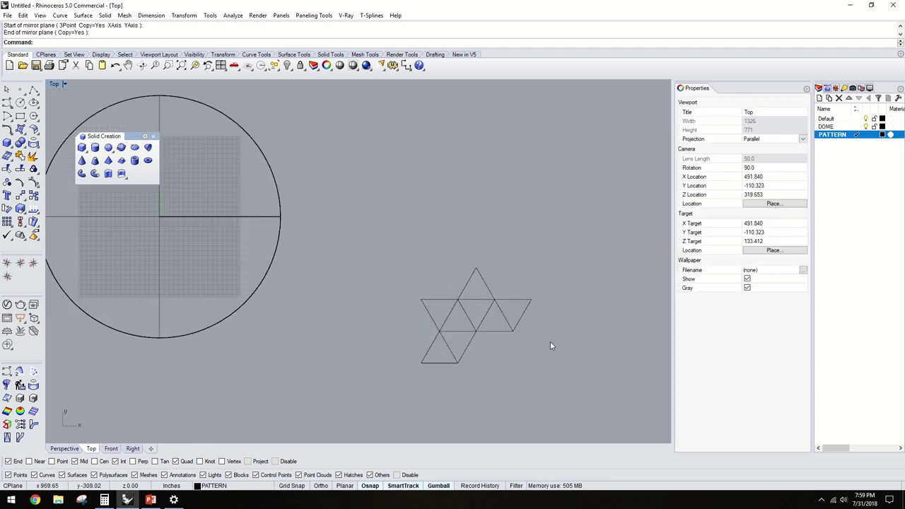
pyautogui.click(504, 331)
pyautogui.scroll(1, 485, 321)
pyautogui.press('Return')
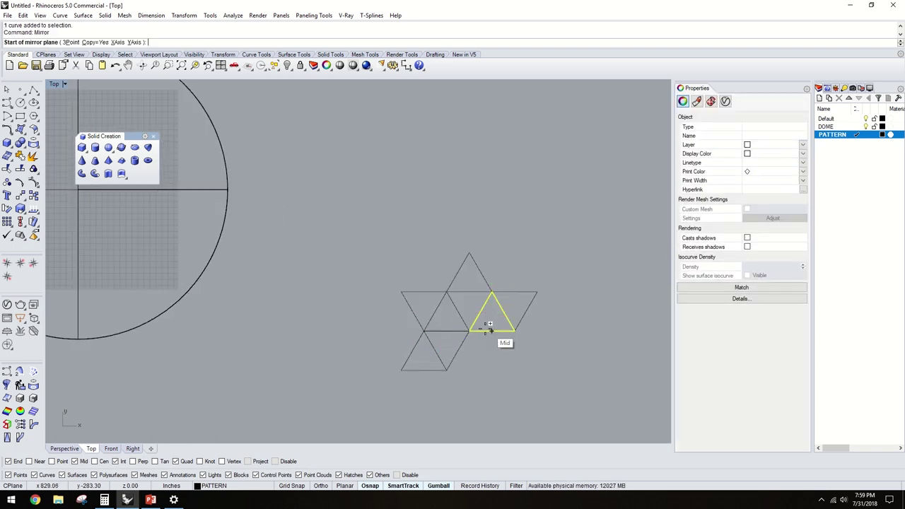
pyautogui.click(476, 331)
pyautogui.click(516, 329)
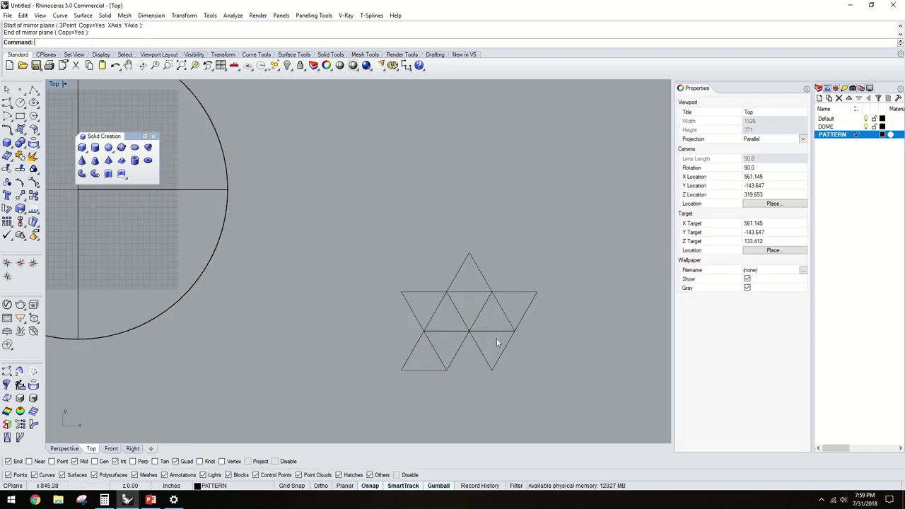
# Step: Copy the lower-left triangle one triangle width to the right, from its lower-left corner to its lower-right corner
pyautogui.click(416, 375)
pyautogui.write('Copy')
pyautogui.press('Return')
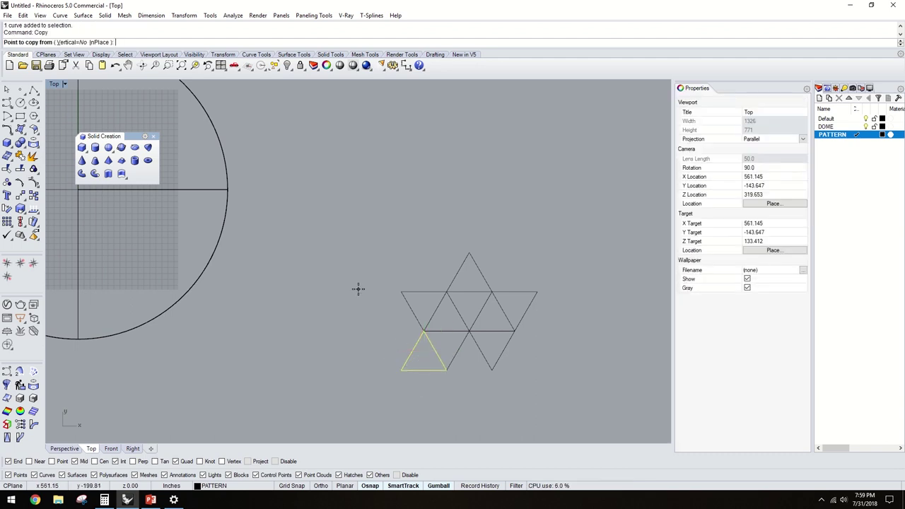
pyautogui.click(401, 370)
pyautogui.click(447, 370)
pyautogui.press('Return')
# Step: Select the two-row parallelogram of eight triangles and copy it four times to the right, end to end, from its lower-left corner
pyautogui.moveTo(501, 389); pyautogui.dragTo(442, 322)
pyautogui.press('Return')
pyautogui.press('Escape')
pyautogui.keyDown('shift'); pyautogui.click(524, 316); pyautogui.keyUp('shift')
pyautogui.press('Return')
pyautogui.click(402, 370)
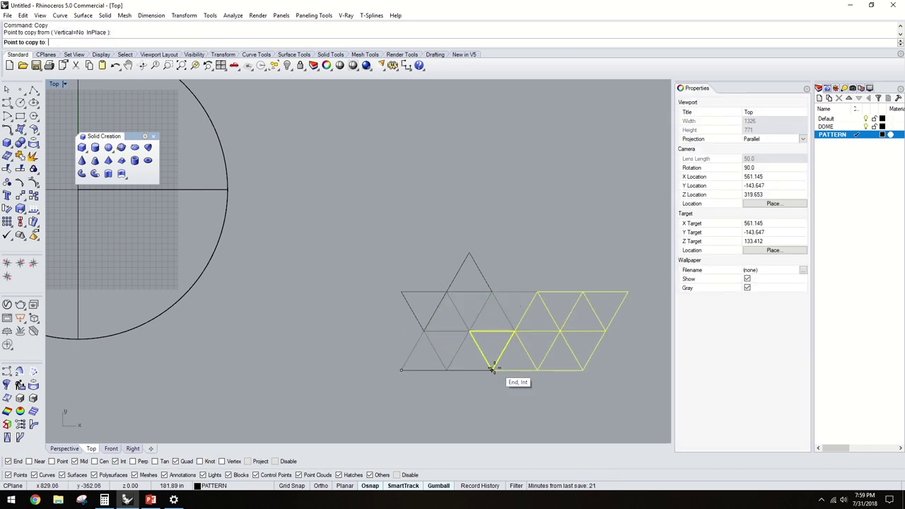
pyautogui.click(493, 370)
pyautogui.scroll(-8, 506, 389)
pyautogui.scroll(4, 544, 397)
pyautogui.click(536, 373)
pyautogui.moveTo(601, 389); pyautogui.dragTo(410, 366, button='right')
pyautogui.click(507, 348)
pyautogui.scroll(-6, 507, 348)
pyautogui.click(415, 341)
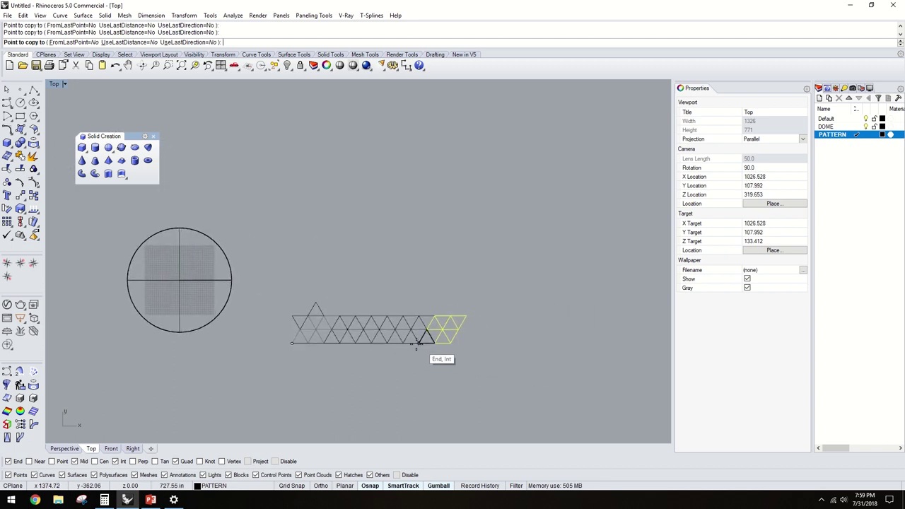
pyautogui.press('Escape')
pyautogui.press('Escape')
# Step: Delete the stray triangle above the strip and the extra inverted one at its upper-left end
pyautogui.scroll(4, 300, 305)
pyautogui.click(325, 308)
pyautogui.scroll(2, 284, 311)
pyautogui.press('Delete')
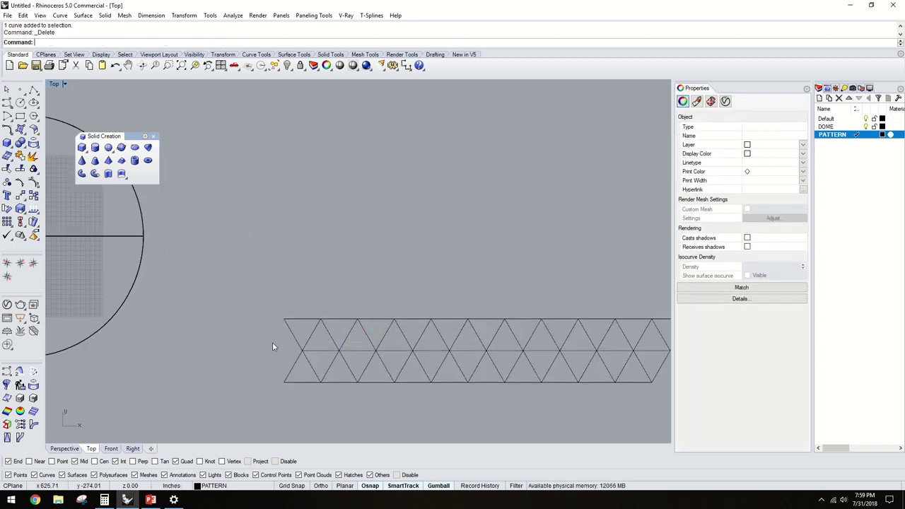
pyautogui.click(288, 330)
pyautogui.scroll(-3, 288, 330)
# Step: Copy the whole triangle strip upward three times, snapping each copy's lower edge onto the top of the strip below
pyautogui.moveTo(269, 307); pyautogui.dragTo(528, 404)
pyautogui.write('Copy')
pyautogui.press('Return')
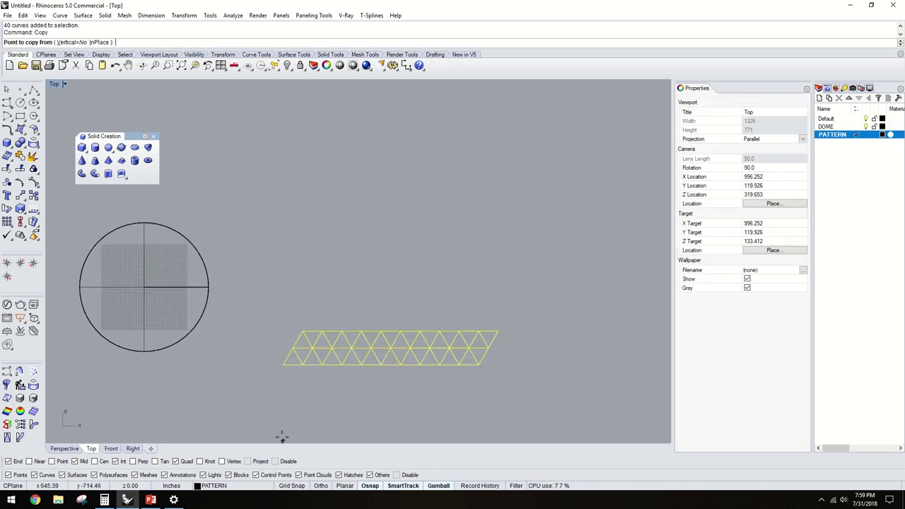
pyautogui.scroll(1, 283, 430)
pyautogui.click(306, 354)
pyautogui.scroll(8, 320, 312)
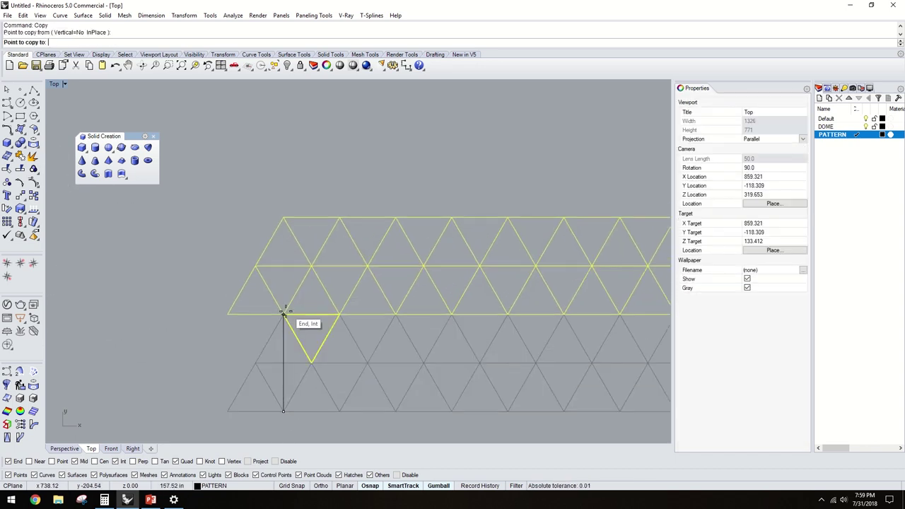
pyautogui.click(283, 313)
pyautogui.scroll(-4, 298, 310)
pyautogui.scroll(2, 307, 265)
pyautogui.click(288, 244)
pyautogui.scroll(-5, 288, 244)
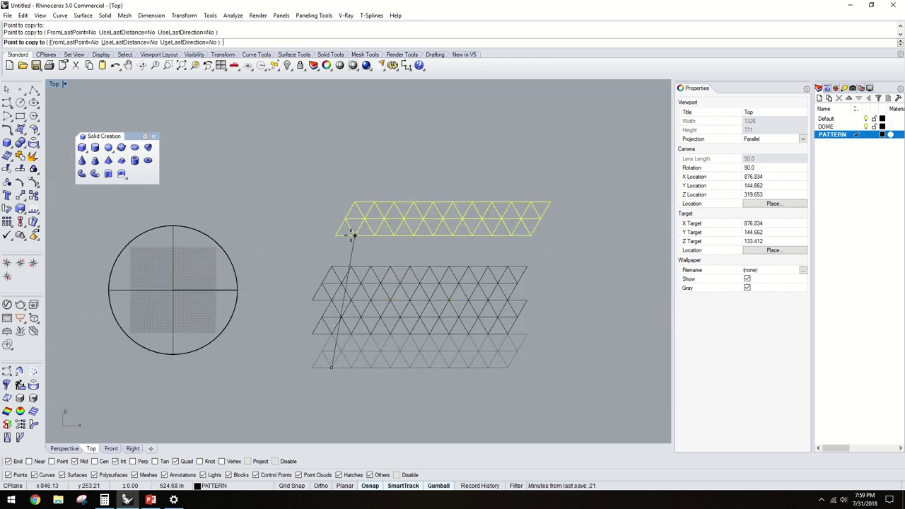
pyautogui.click(332, 263)
pyautogui.scroll(-8, 340, 261)
pyautogui.press('Escape')
# Step: Select the entire triangle grid and move it roughly over the dome's circle
pyautogui.moveTo(471, 331); pyautogui.dragTo(317, 211)
pyautogui.scroll(4, 331, 230)
pyautogui.moveTo(304, 294); pyautogui.dragTo(233, 277)
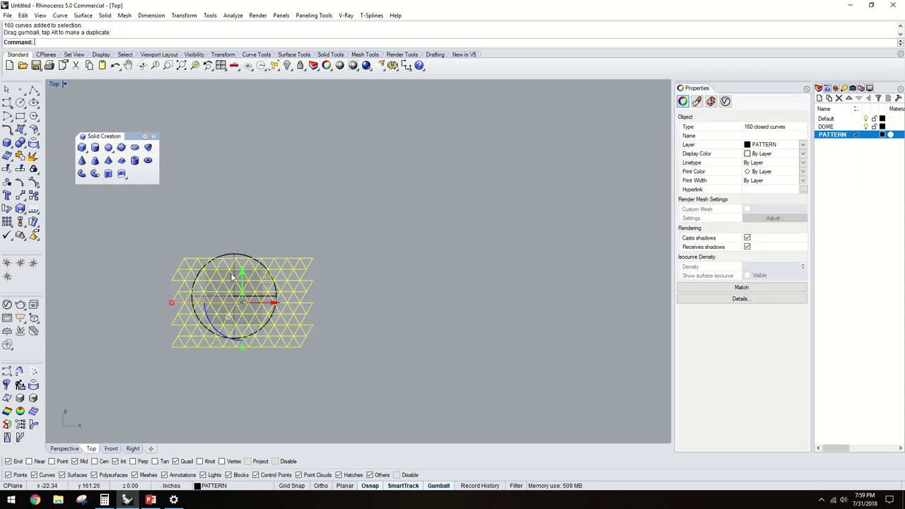
pyautogui.scroll(6, 244, 311)
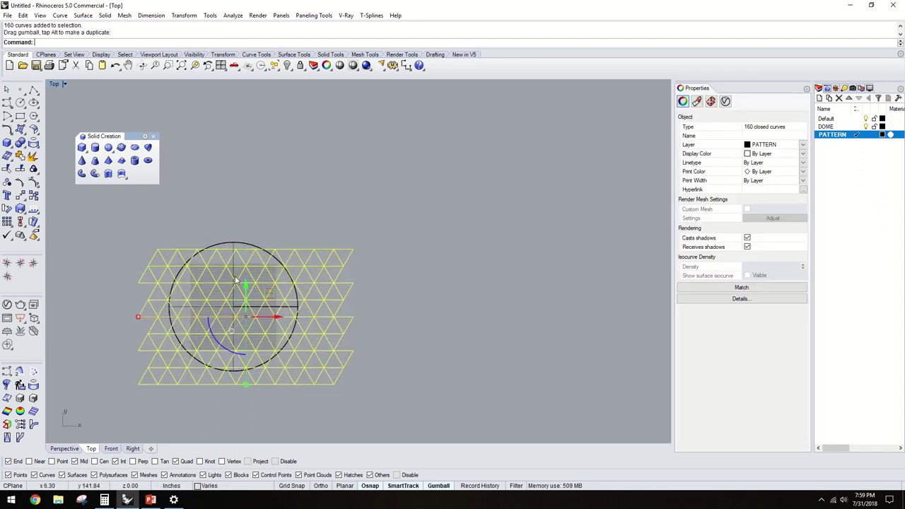
# Step: Move the grid from its central vertex to the Quad snap point at the center of the dome
pyautogui.write('M')
pyautogui.press('Return')
pyautogui.click(248, 320)
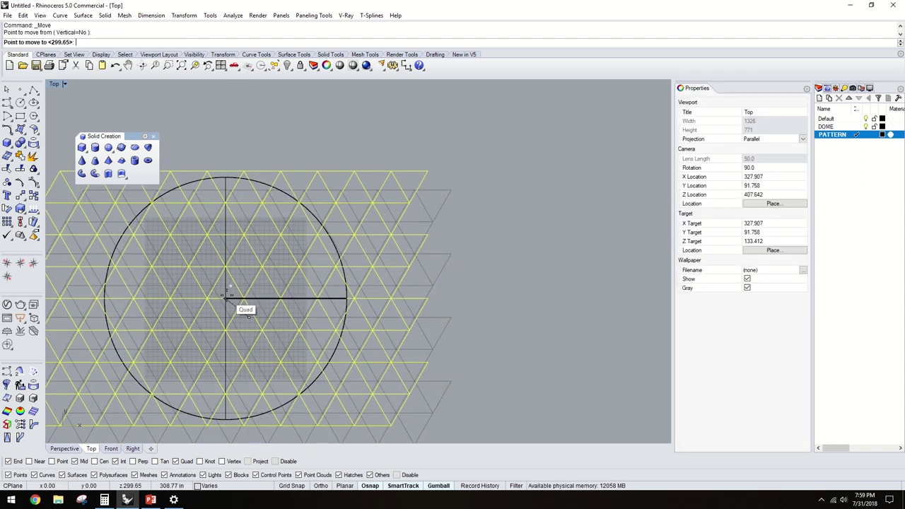
pyautogui.click(235, 299)
pyautogui.scroll(-6, 236, 297)
pyautogui.scroll(4, 251, 350)
pyautogui.moveTo(239, 354); pyautogui.dragTo(285, 358, button='right')
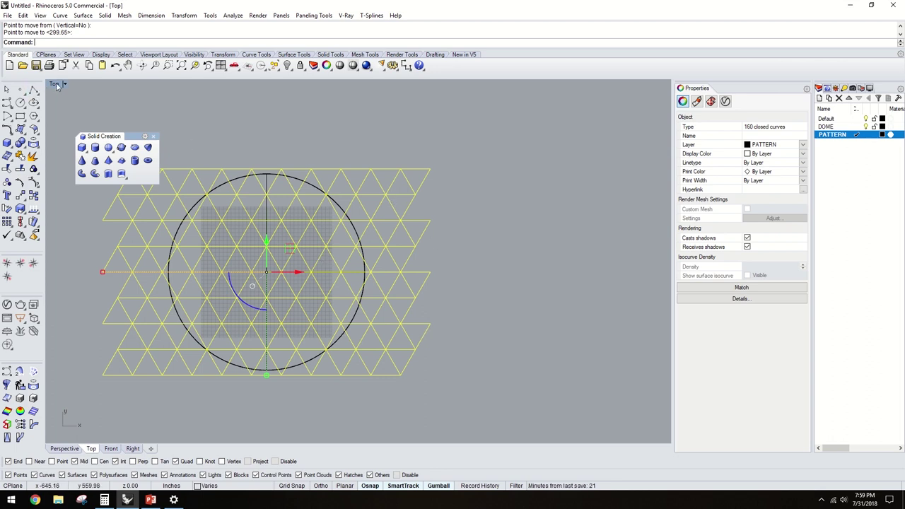
# Step: Set the PATTERN layer color to Blue and deselect the grid
pyautogui.click(882, 134)
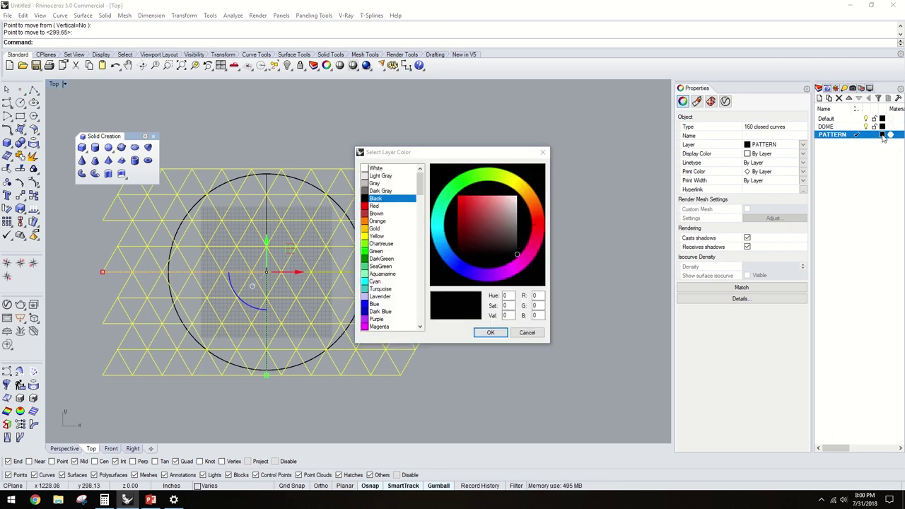
pyautogui.click(374, 206)
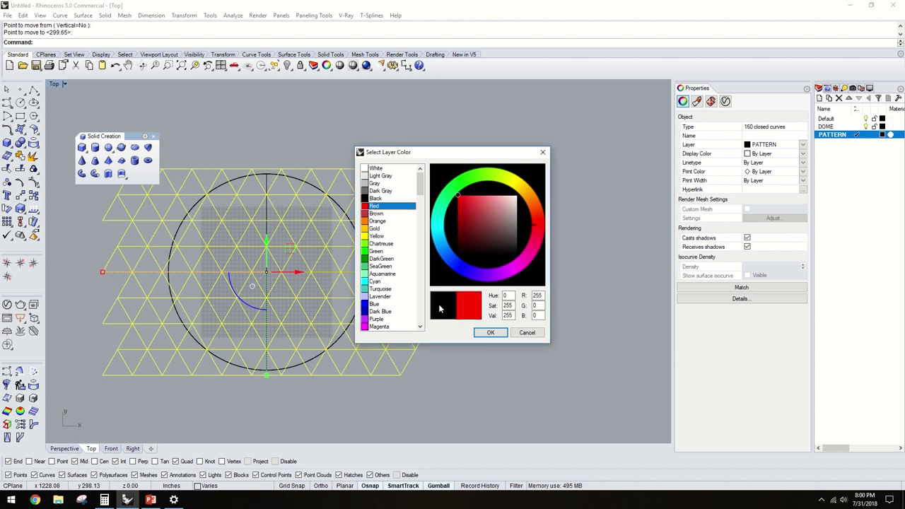
pyautogui.click(377, 305)
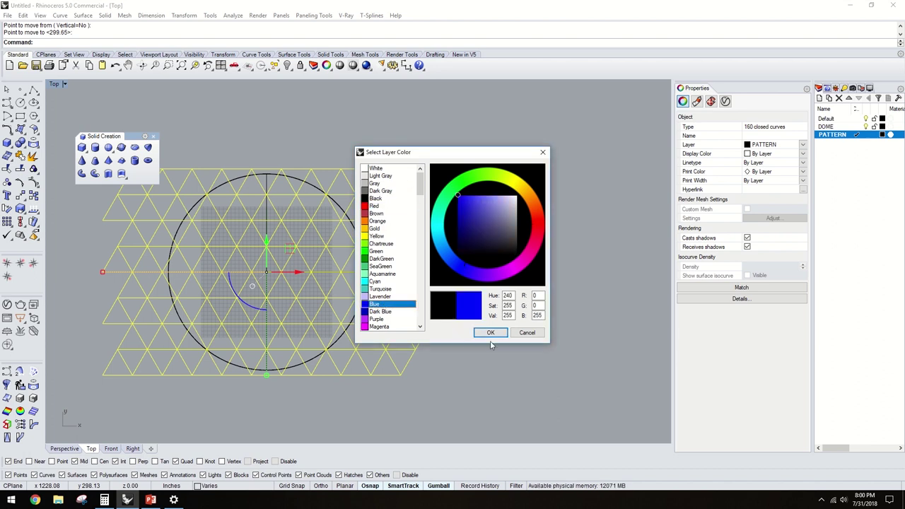
pyautogui.click(492, 333)
pyautogui.click(508, 203)
# Step: Select all the triangle curves of the pattern, leaving the dome surface out of the selection
pyautogui.scroll(-4, 464, 244)
pyautogui.scroll(4, 293, 241)
pyautogui.scroll(-6, 254, 212)
pyautogui.moveTo(195, 182); pyautogui.dragTo(488, 348)
pyautogui.scroll(3, 383, 249)
pyautogui.keyDown('ctrl'); pyautogui.click(367, 266); pyautogui.keyUp('ctrl')
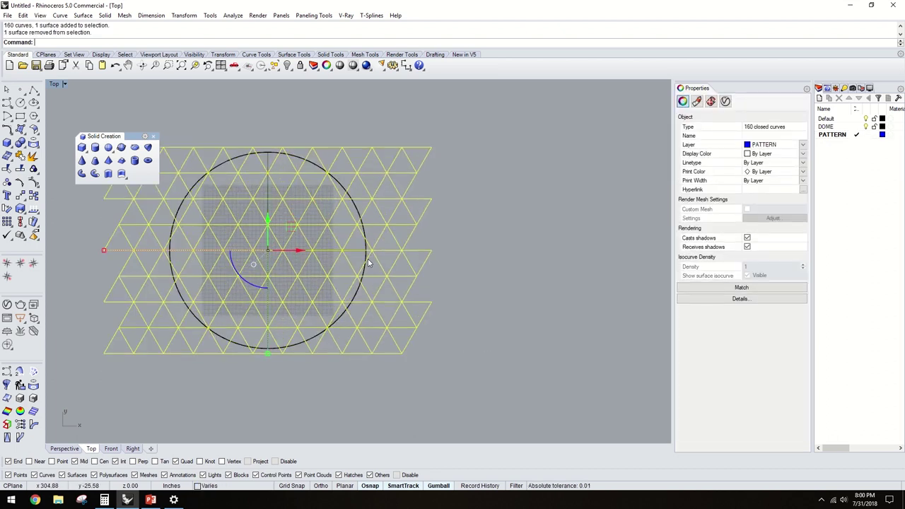
# Step: Add another layer, make it current and name it PROJECTED
pyautogui.click(819, 98)
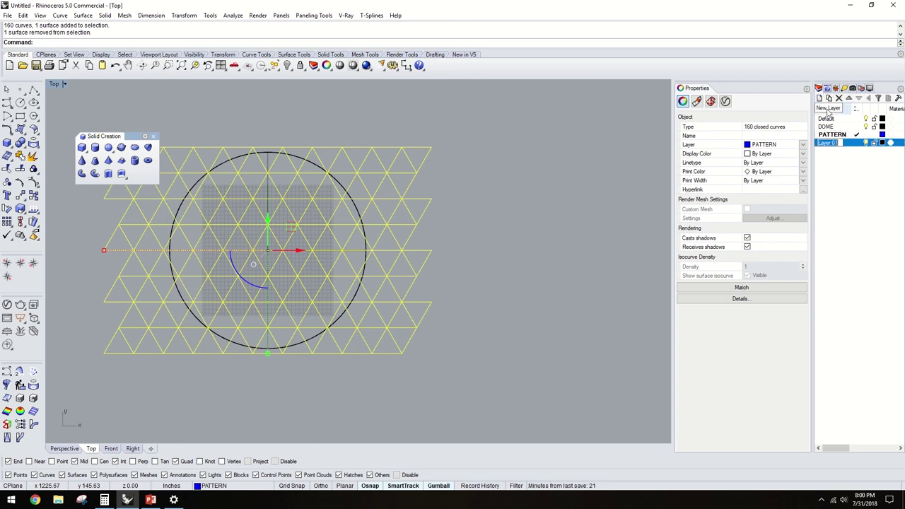
pyautogui.click(856, 144)
pyautogui.click(831, 143)
pyautogui.press('Return')
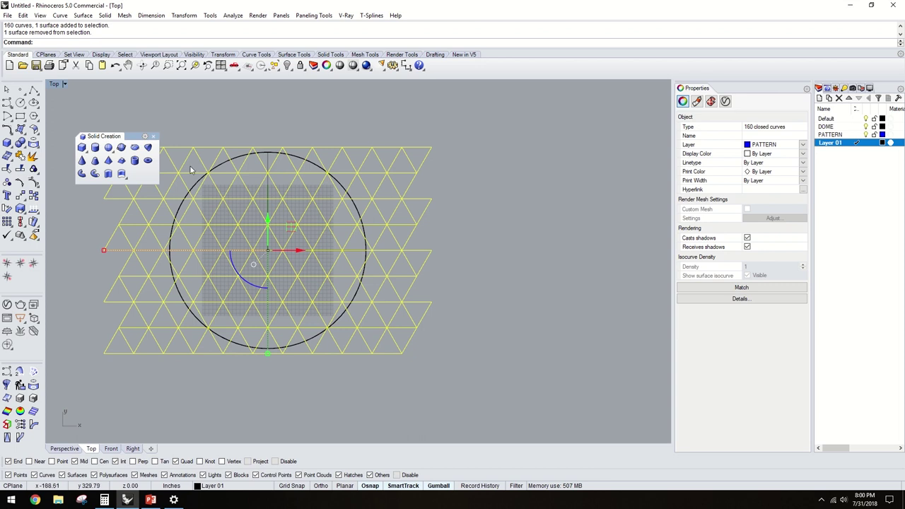
pyautogui.click(839, 144)
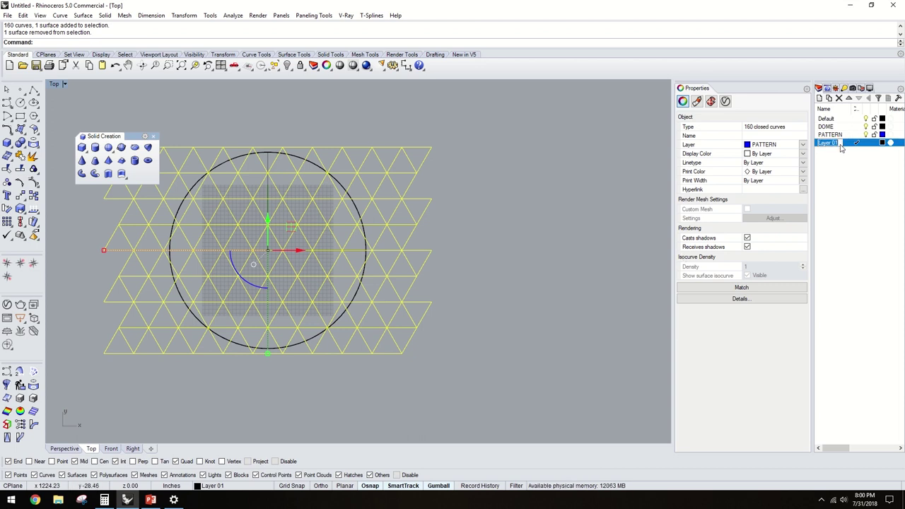
pyautogui.write('PROJECTED')
pyautogui.press('Return')
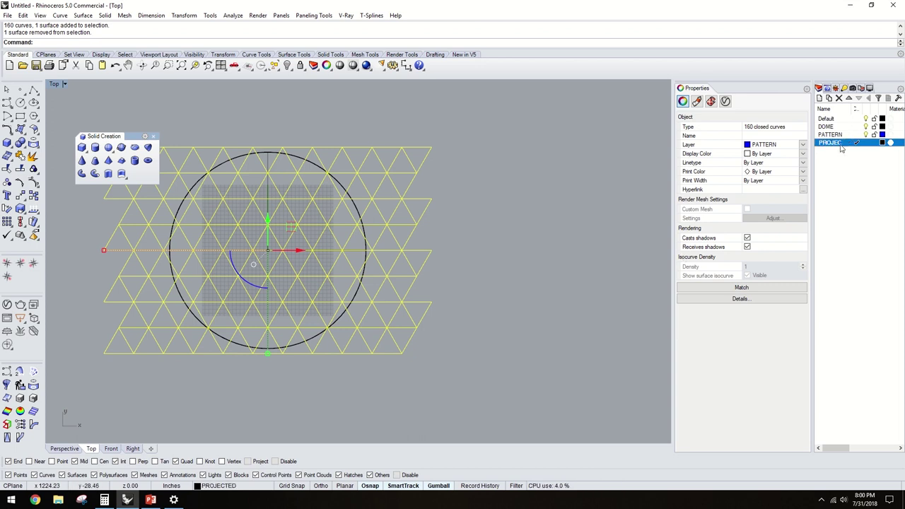
# Step: Set the PROJECTED layer color to Red
pyautogui.click(882, 143)
pyautogui.click(373, 207)
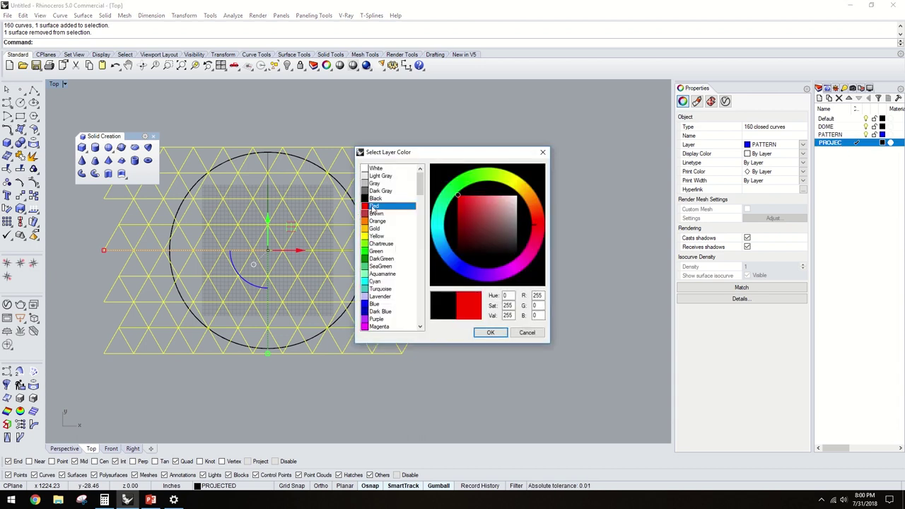
pyautogui.click(490, 333)
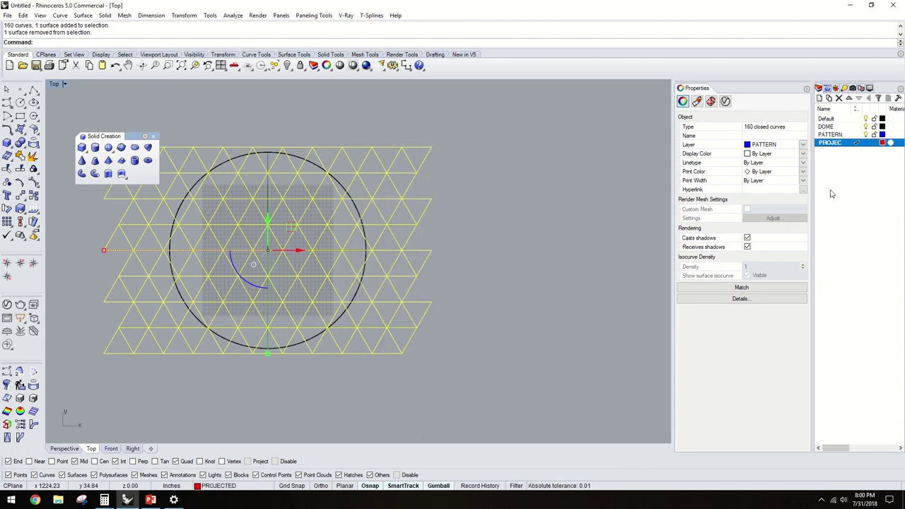
# Step: Reselect all the triangle curves of the pattern, excluding the dome surface from the selection
pyautogui.click(597, 196)
pyautogui.scroll(-3, 570, 191)
pyautogui.moveTo(243, 141); pyautogui.dragTo(547, 300)
pyautogui.scroll(3, 459, 218)
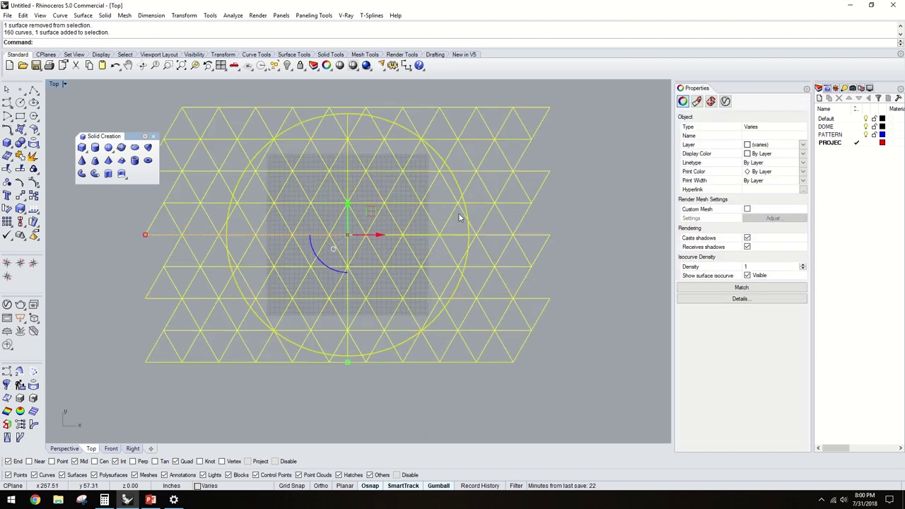
pyautogui.keyDown('ctrl'); pyautogui.click(467, 212); pyautogui.keyUp('ctrl')
# Step: Move the triangle pattern vertically down from above the dome to the level of the dome's base
pyautogui.doubleClick(57, 84)
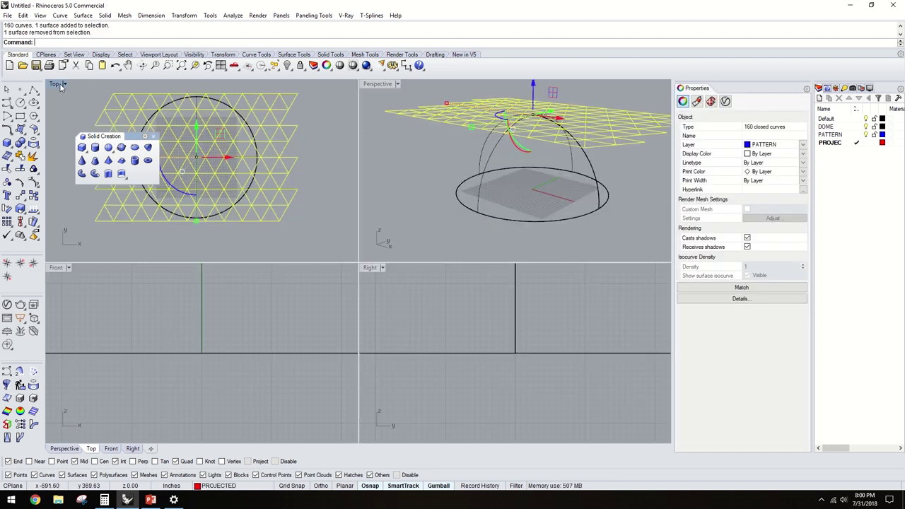
pyautogui.moveTo(436, 178); pyautogui.dragTo(540, 170, button='right')
pyautogui.scroll(-2, 554, 172)
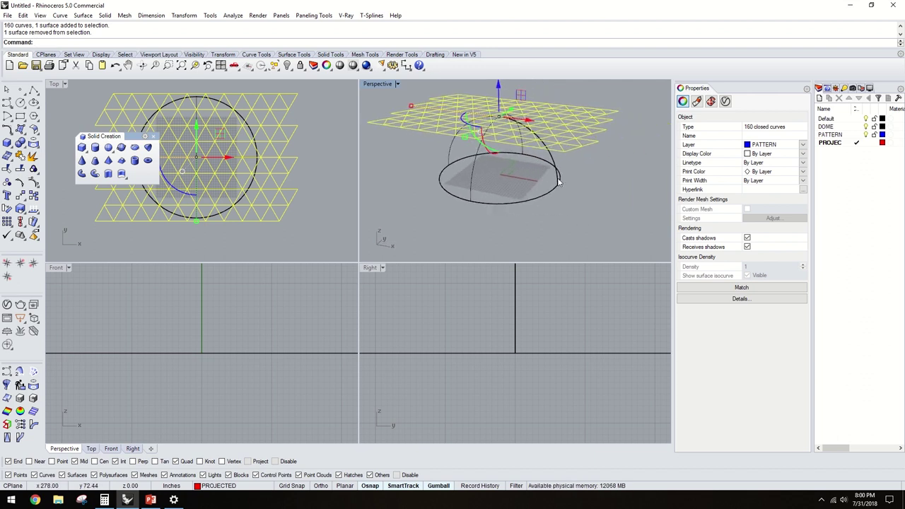
pyautogui.write('ove')
pyautogui.press('Return')
pyautogui.write('V')
pyautogui.press('Return')
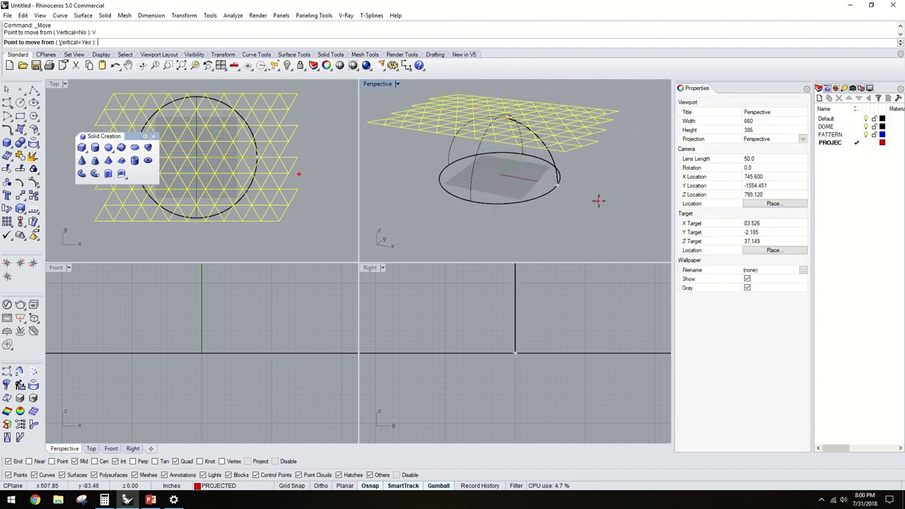
pyautogui.click(598, 142)
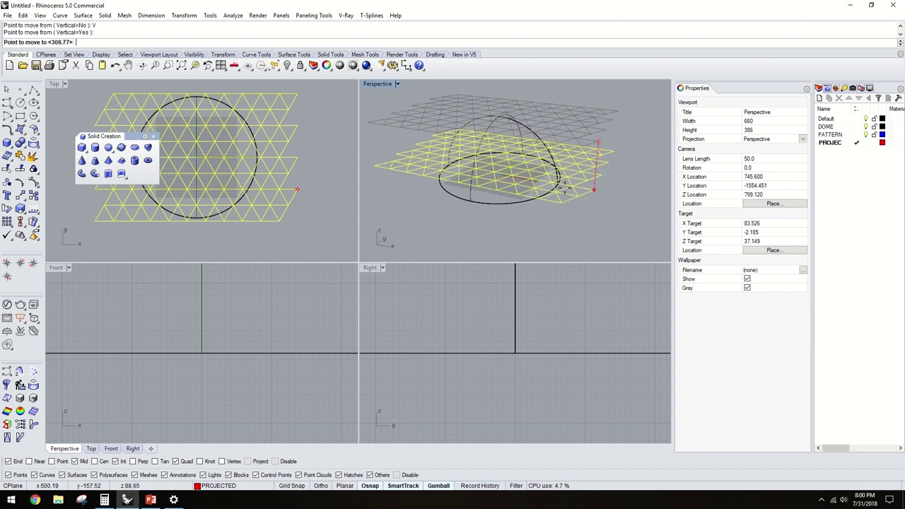
pyautogui.click(559, 186)
pyautogui.moveTo(559, 186)
pyautogui.mouseDown(button='right')
pyautogui.moveTo(571, 145)
pyautogui.moveTo(586, 136)
pyautogui.moveTo(559, 190)
pyautogui.mouseUp(button='right')
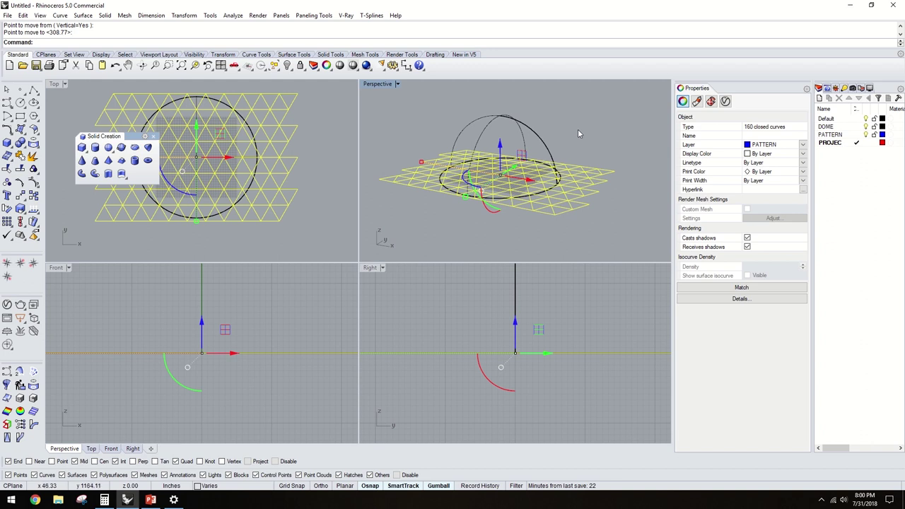
pyautogui.moveTo(578, 129); pyautogui.dragTo(586, 124, button='right')
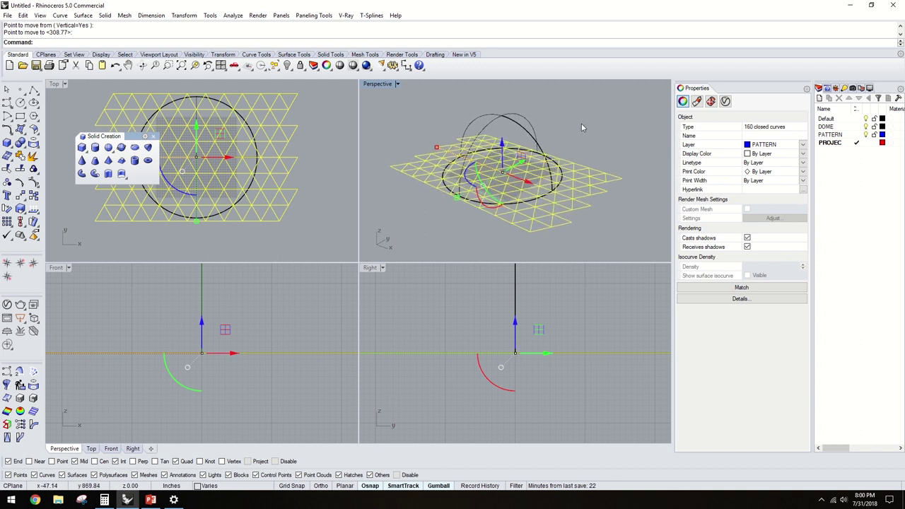
# Step: Project the triangle pattern onto the dome with DeleteInput=No and OutputLayer=Current, and clear the selection
pyautogui.press('Return')
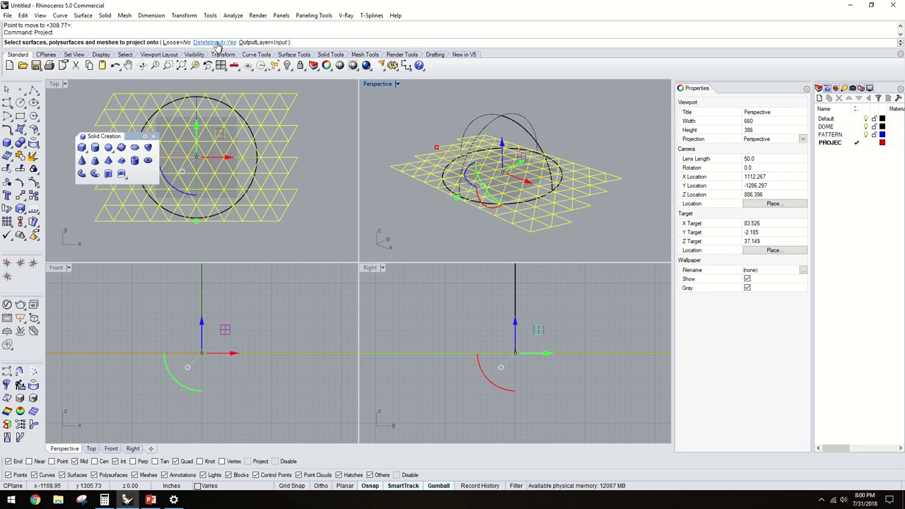
pyautogui.click(217, 43)
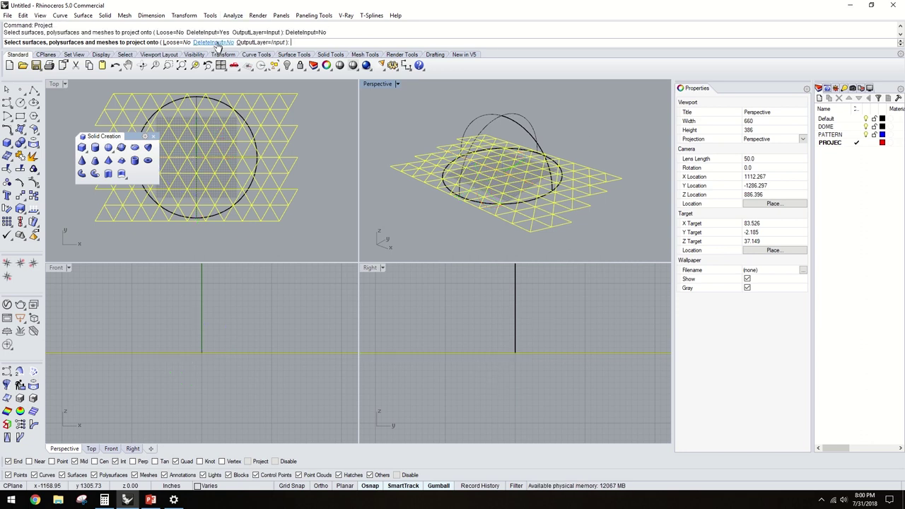
pyautogui.click(272, 44)
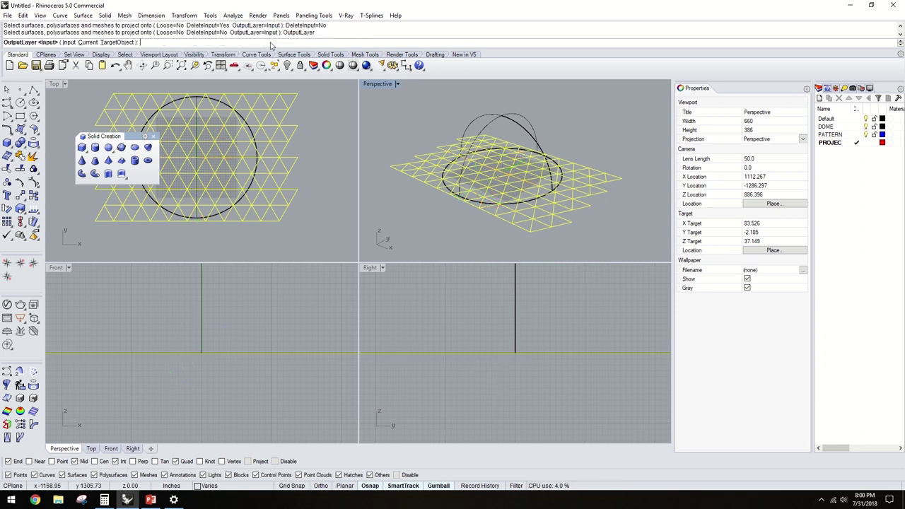
pyautogui.click(87, 43)
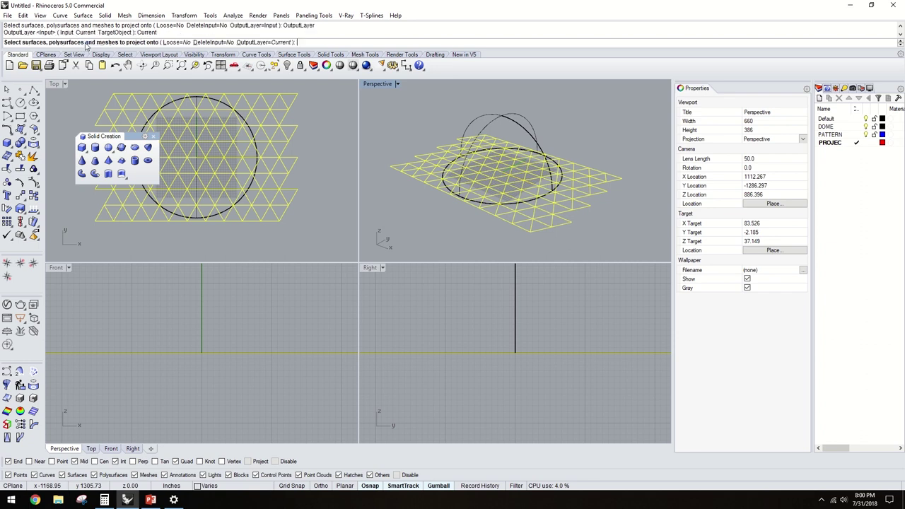
pyautogui.click(514, 117)
pyautogui.press('Return')
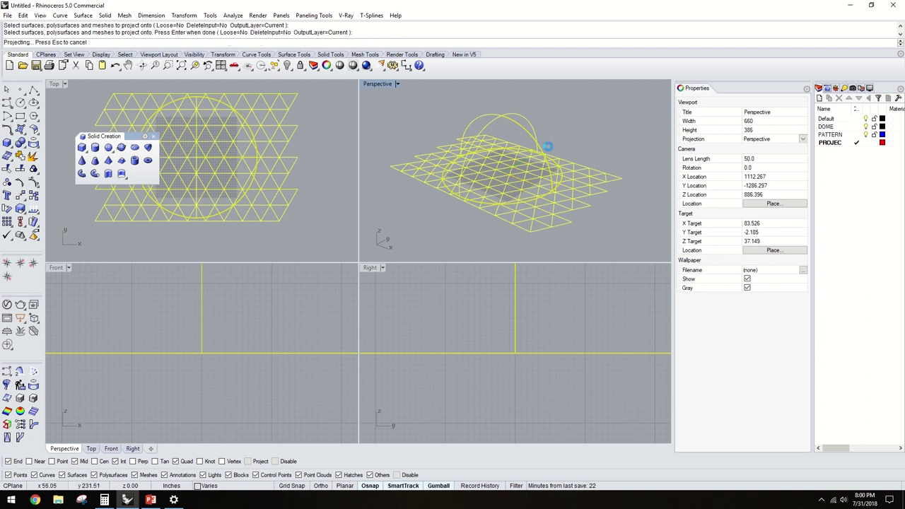
pyautogui.click(578, 133)
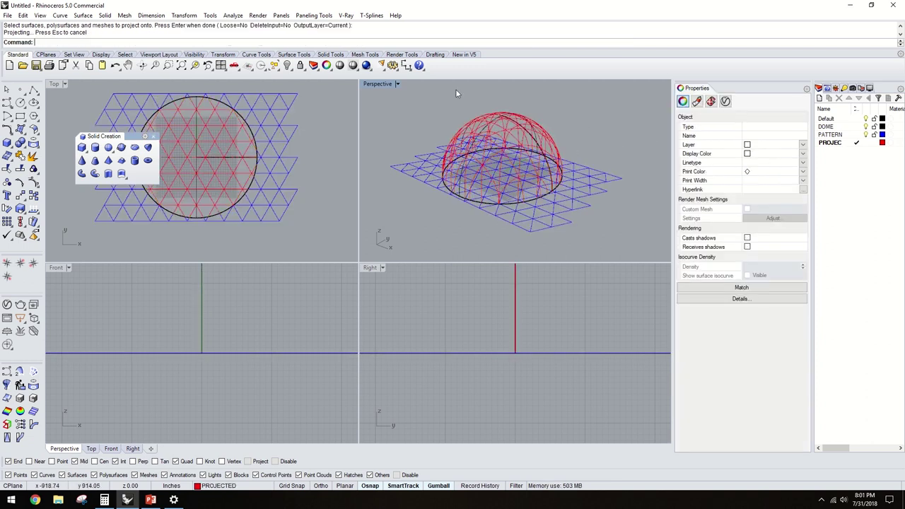
# Step: Maximize the Perspective view and hide the PATTERN layer, turning the DOME layer off briefly to inspect the projected curves
pyautogui.doubleClick(384, 85)
pyautogui.moveTo(488, 216); pyautogui.dragTo(542, 248, button='right')
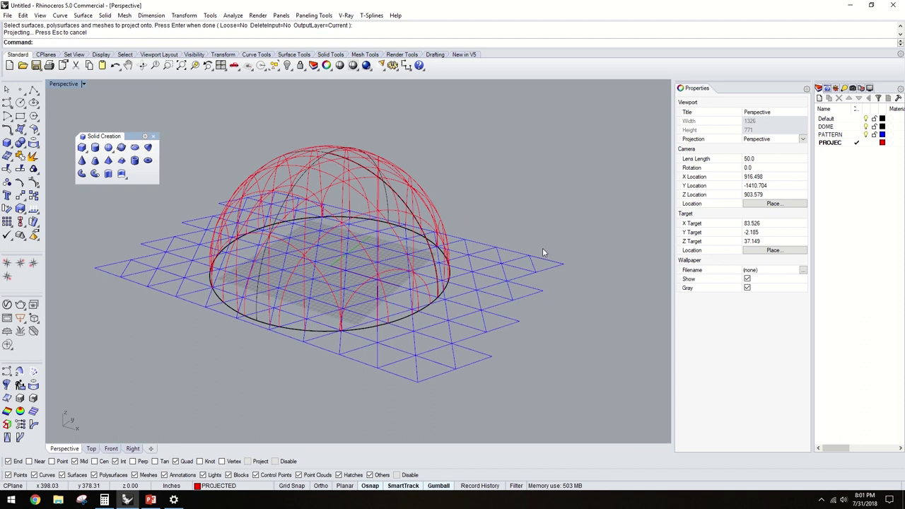
pyautogui.click(827, 143)
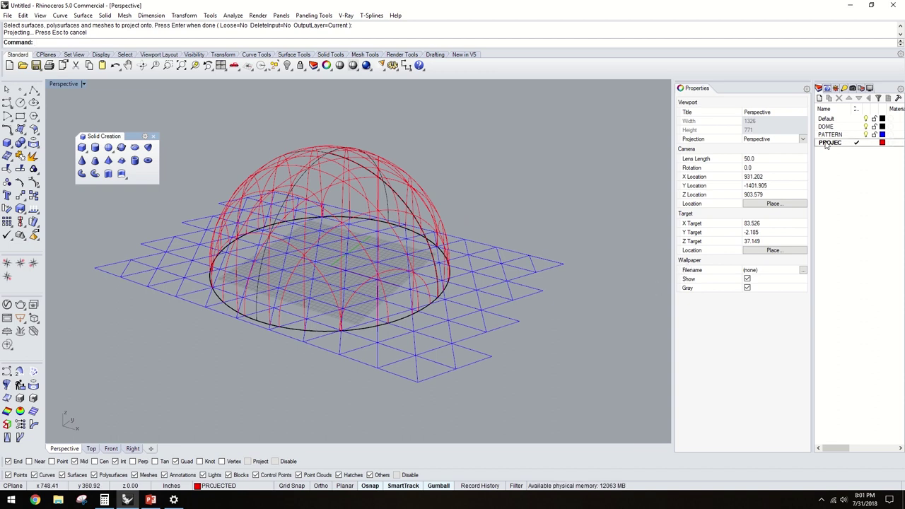
pyautogui.click(866, 135)
pyautogui.click(866, 126)
pyautogui.moveTo(544, 226); pyautogui.dragTo(382, 319, button='right')
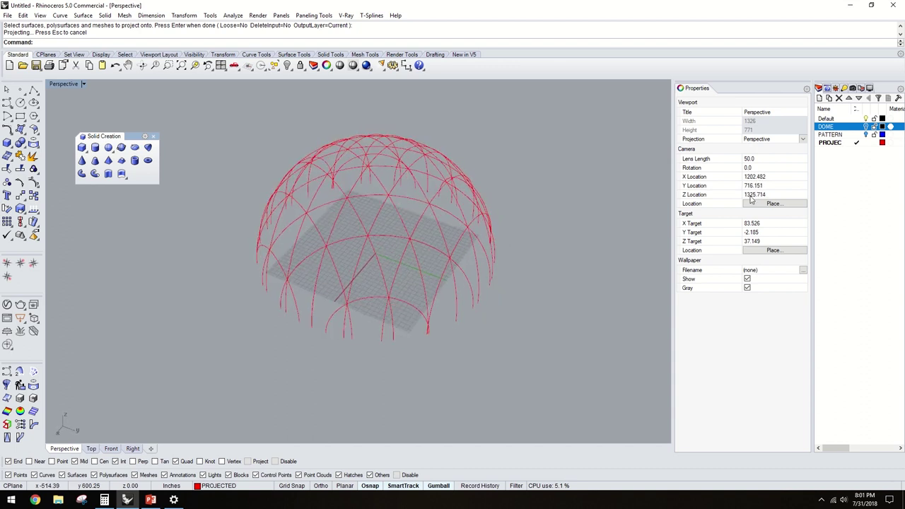
pyautogui.click(867, 127)
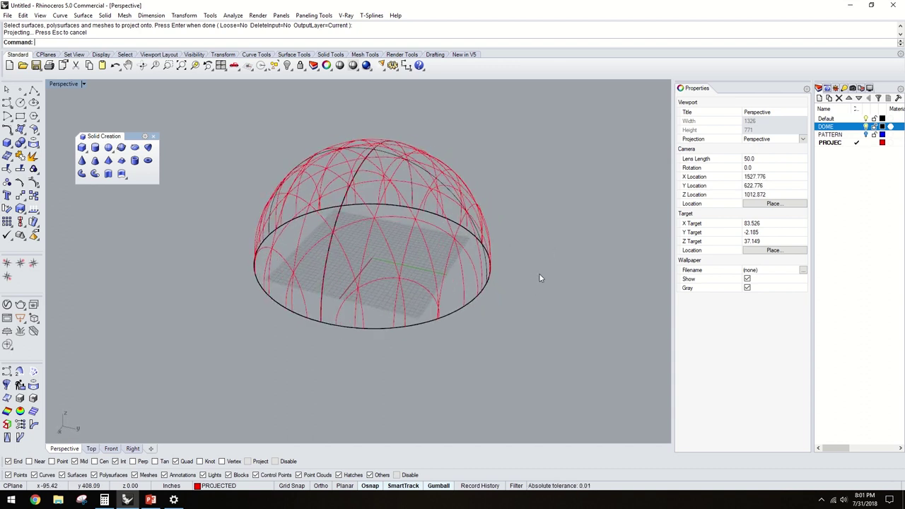
pyautogui.moveTo(519, 275); pyautogui.dragTo(655, 235, button='right')
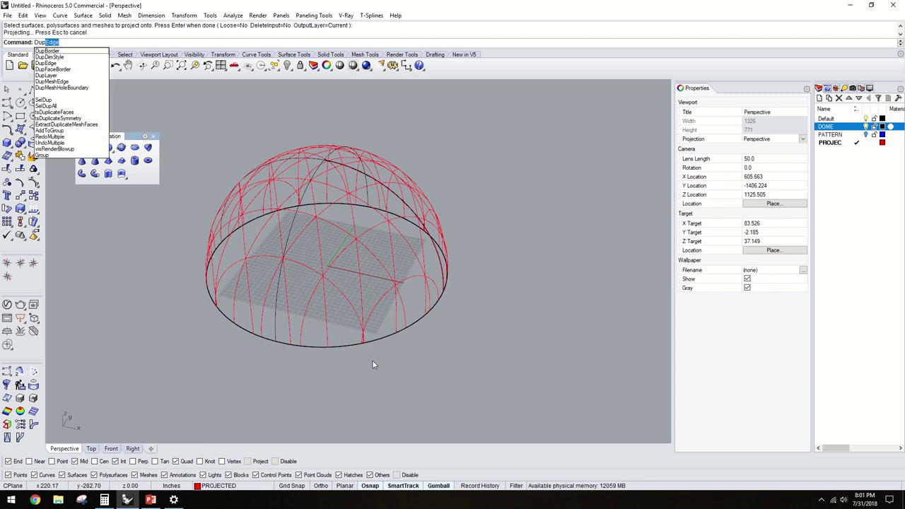
# Step: Duplicate the dome's circular base edge onto the current layer and hide the DOME layer
pyautogui.press('Return')
pyautogui.click(338, 346)
pyautogui.moveTo(464, 278); pyautogui.dragTo(404, 394, button='right')
pyautogui.click(410, 395)
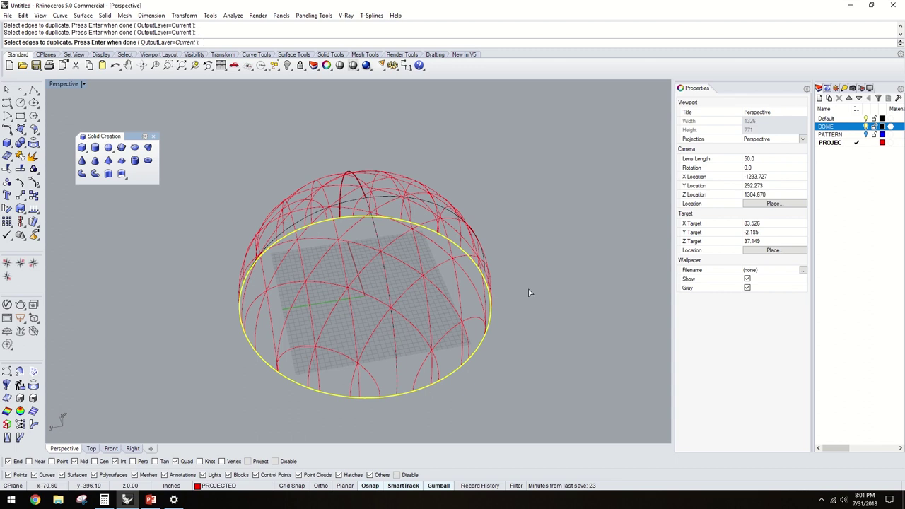
pyautogui.moveTo(509, 311); pyautogui.dragTo(483, 277, button='right')
pyautogui.rightClick(483, 277)
pyautogui.moveTo(413, 338); pyautogui.dragTo(244, 164, button='right')
pyautogui.click(609, 283)
pyautogui.moveTo(238, 158); pyautogui.dragTo(284, 129)
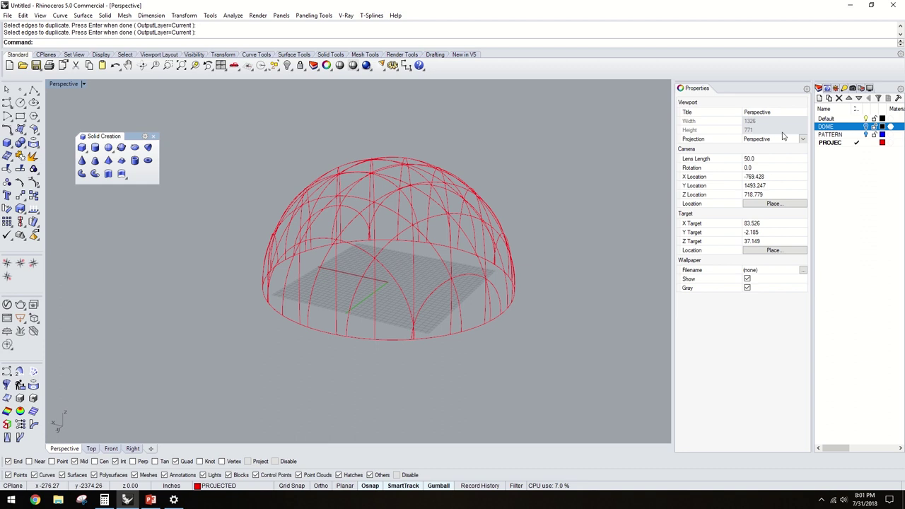
# Step: Add a current layer named STRUCTURE and select all the projected curves and the base circle
pyautogui.click(831, 143)
pyautogui.click(819, 99)
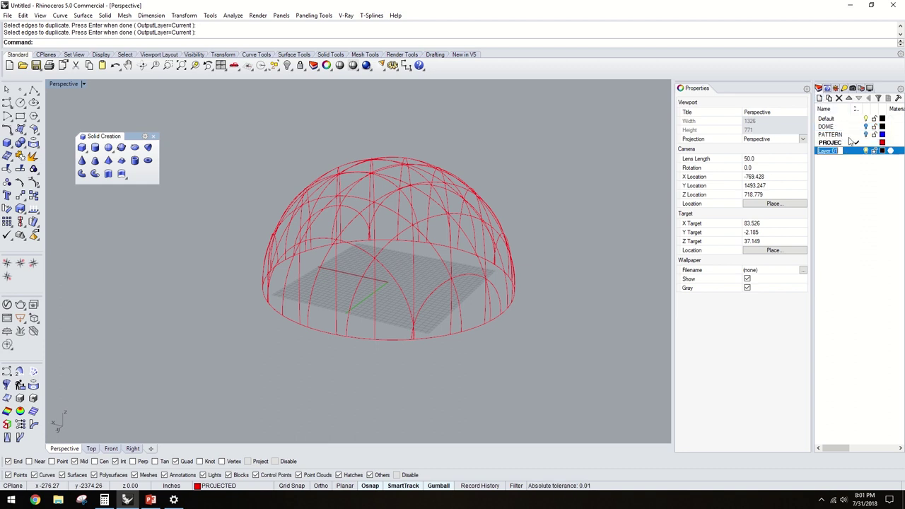
pyautogui.click(856, 152)
pyautogui.moveTo(463, 219); pyautogui.dragTo(471, 240, button='right')
pyautogui.moveTo(196, 137); pyautogui.dragTo(566, 363)
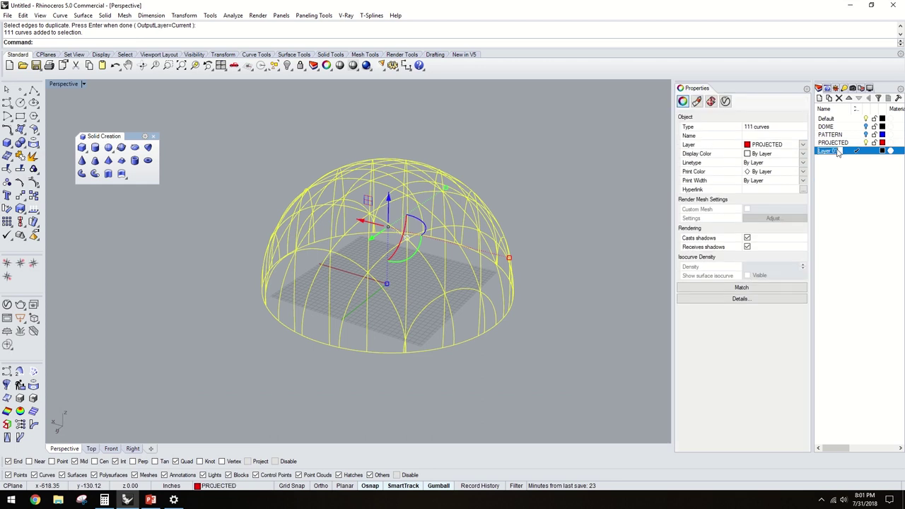
pyautogui.press('Return')
# Step: Pipe the selected dome curves with round caps and a radius of 2
pyautogui.moveTo(511, 186)
pyautogui.mouseDown(button='right')
pyautogui.moveTo(530, 228)
pyautogui.moveTo(526, 176)
pyautogui.mouseUp(button='right')
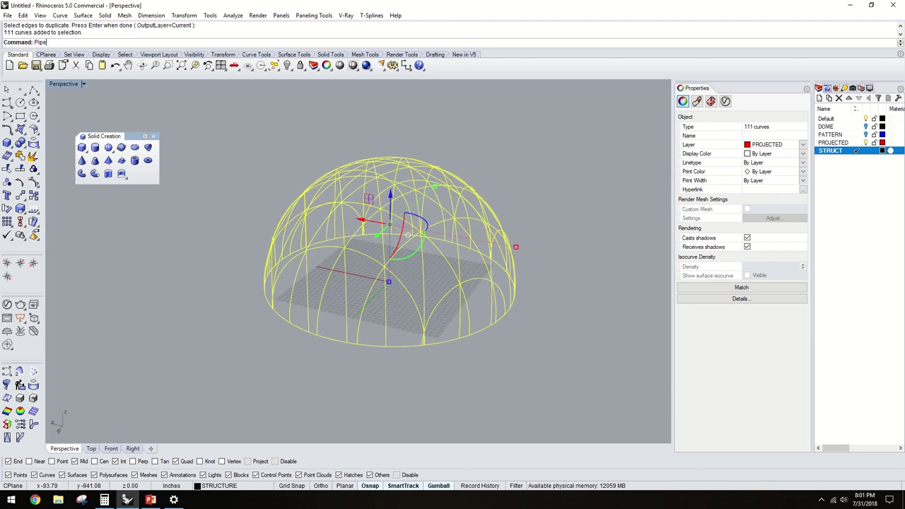
pyautogui.press('Return')
pyautogui.click(136, 43)
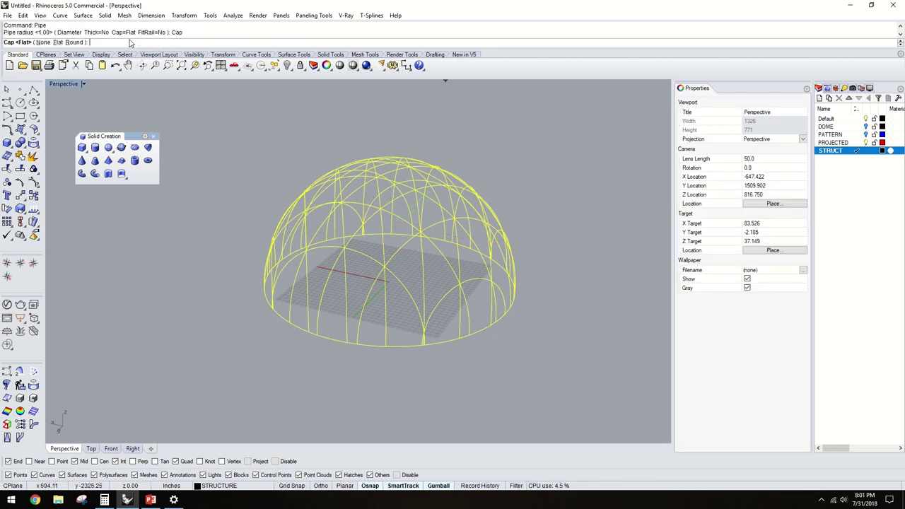
pyautogui.click(75, 42)
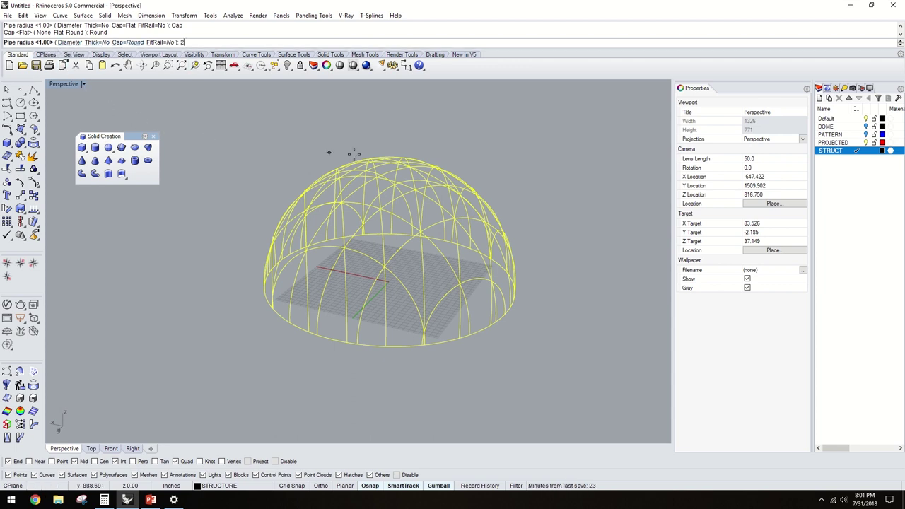
pyautogui.write('2')
pyautogui.press('Return')
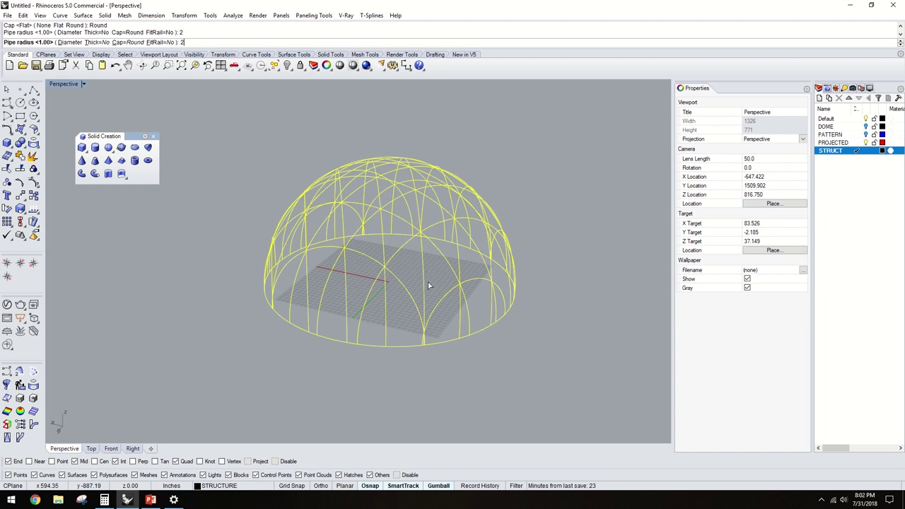
pyautogui.press('Return')
pyautogui.moveTo(516, 281); pyautogui.dragTo(590, 289, button='right')
pyautogui.click(590, 288)
pyautogui.scroll(2, 437, 289)
pyautogui.moveTo(437, 289); pyautogui.dragTo(472, 317, button='right')
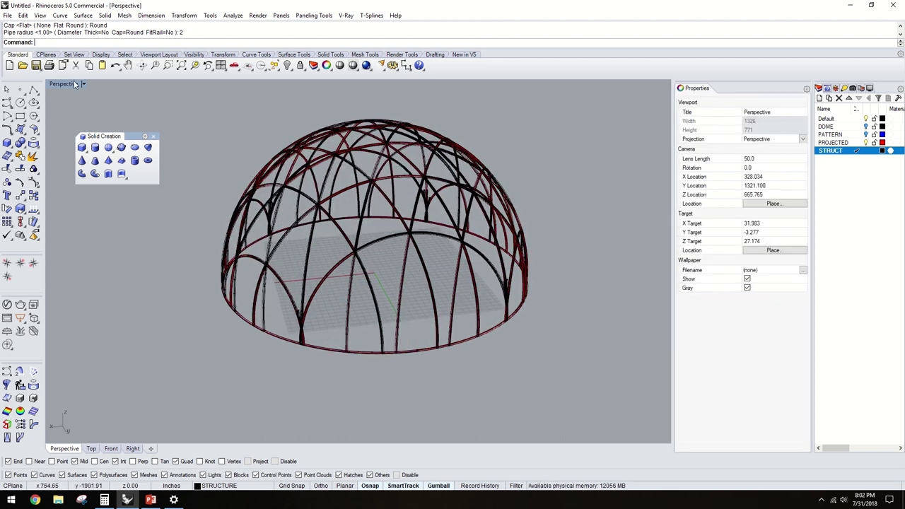
# Step: Set the Perspective view to Shaded display and look at the piped dome from several sides
pyautogui.click(76, 84)
pyautogui.click(67, 118)
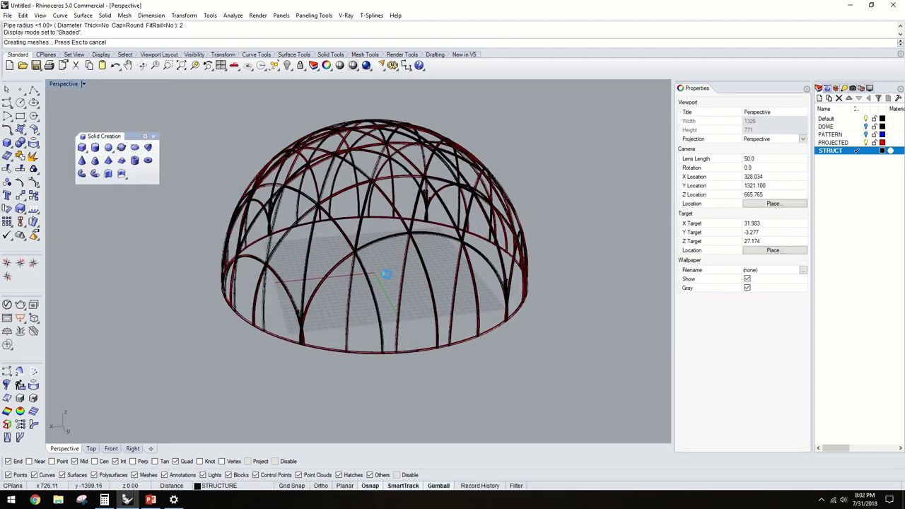
pyautogui.moveTo(491, 238)
pyautogui.mouseDown(button='right')
pyautogui.moveTo(313, 251)
pyautogui.moveTo(396, 244)
pyautogui.mouseUp(button='right')
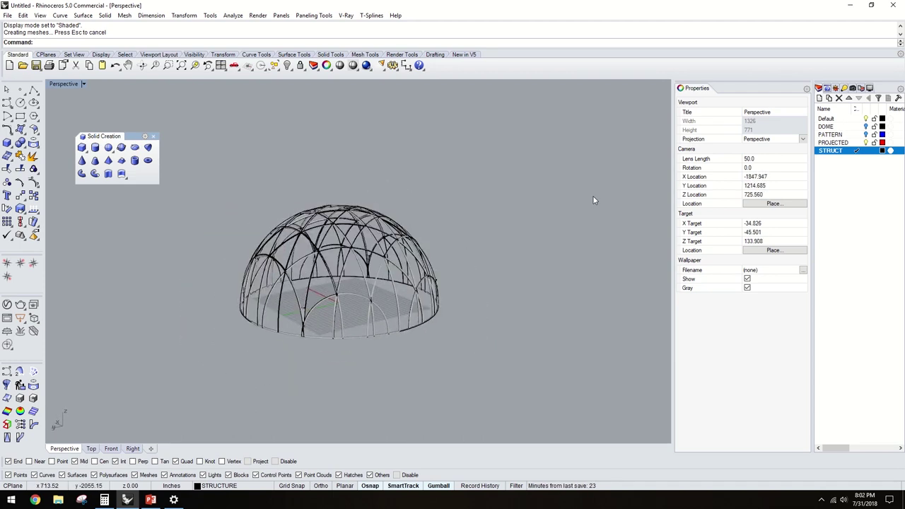
pyautogui.moveTo(488, 268); pyautogui.dragTo(269, 240, button='right')
# Step: Create a bounding box around the whole dome structure and explode it into separate surfaces
pyautogui.moveTo(180, 149); pyautogui.dragTo(522, 384)
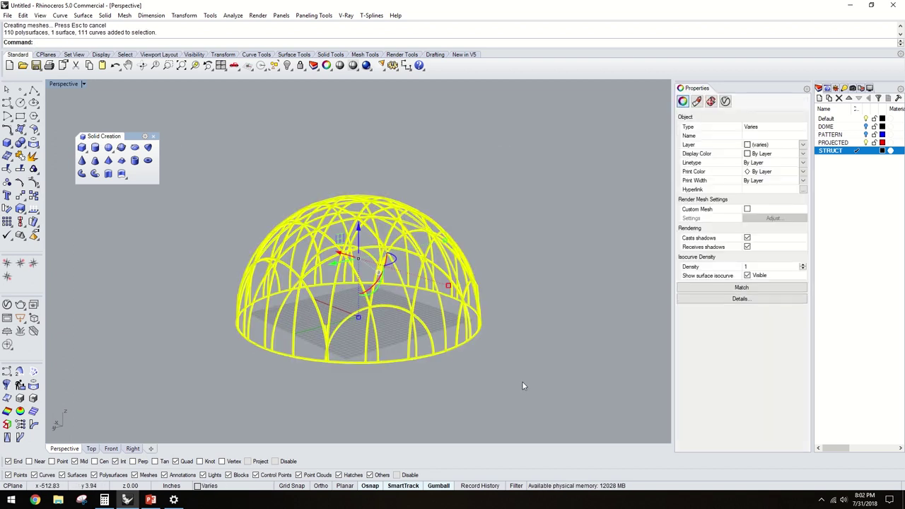
pyautogui.write('BoundingBox')
pyautogui.press('Return')
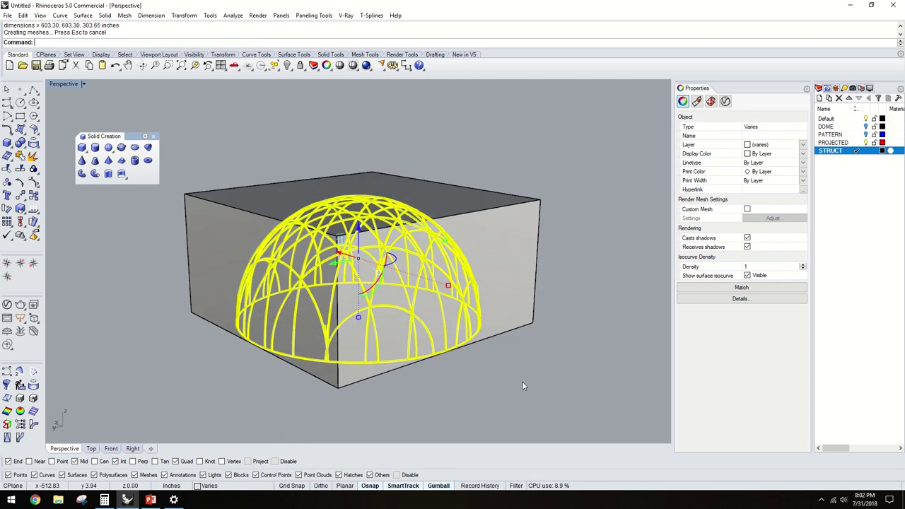
pyautogui.press('Delete')
pyautogui.click(514, 234)
pyautogui.write('Explode')
pyautogui.press('Return')
# Step: Delete all the box surfaces except the bottom one, and select that remaining surface
pyautogui.moveTo(456, 310); pyautogui.dragTo(387, 288, button='right')
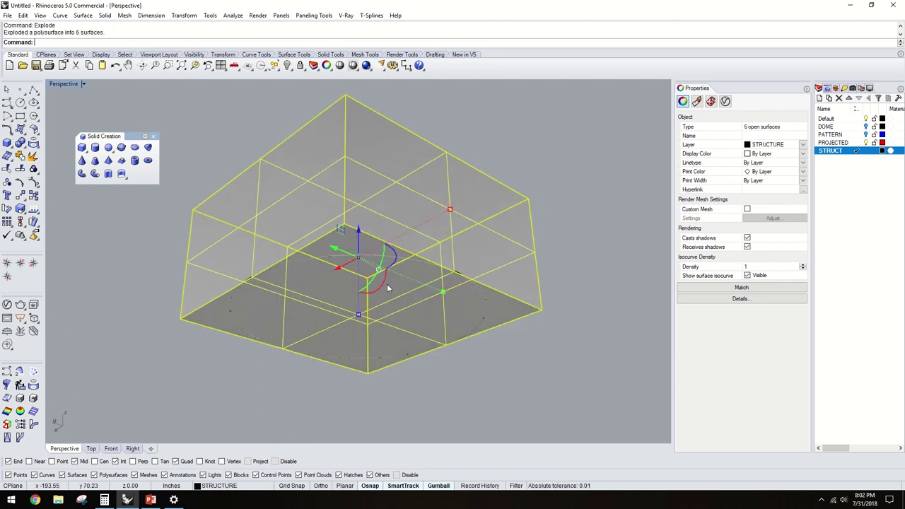
pyautogui.keyDown('ctrl'); pyautogui.click(400, 320); pyautogui.keyUp('ctrl')
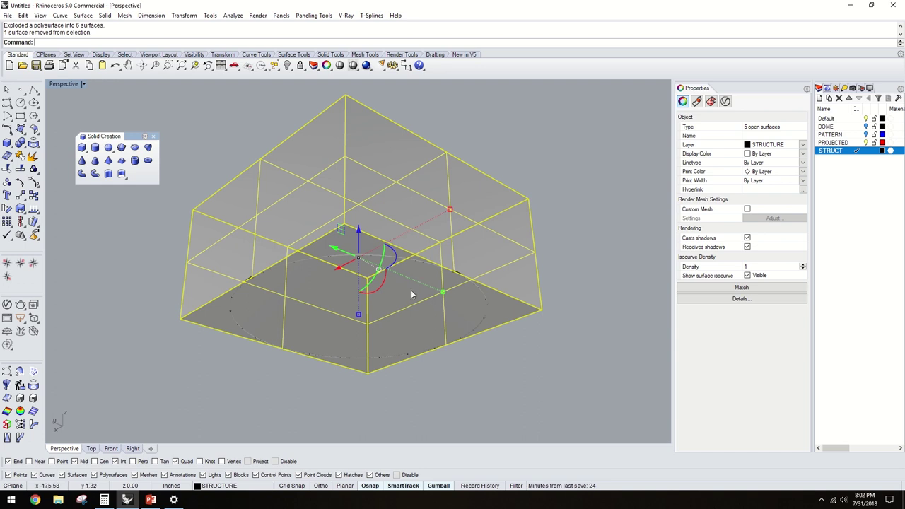
pyautogui.press('Delete')
pyautogui.moveTo(412, 295); pyautogui.dragTo(404, 317, button='right')
pyautogui.click(404, 318)
# Step: Scale the bottom surface up into a large ground plane and frame the dome in a low perspective view
pyautogui.scroll(-4, 391, 331)
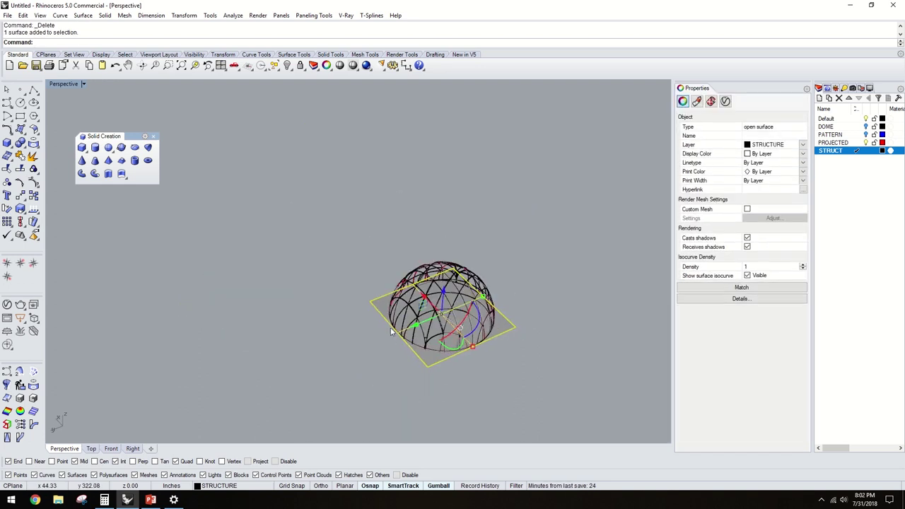
pyautogui.keyDown('shift'); pyautogui.moveTo(484, 296); pyautogui.dragTo(550, 262); pyautogui.keyUp('shift')
pyautogui.click(572, 198)
pyautogui.moveTo(556, 283); pyautogui.dragTo(550, 240, button='right')
pyautogui.scroll(8, 490, 309)
pyautogui.moveTo(488, 312); pyautogui.dragTo(431, 257, button='right')
pyautogui.scroll(3, 428, 264)
pyautogui.scroll(3, 432, 257)
# Step: Test-render the Perspective view of the dome on the ground plane and close the frame buffer
pyautogui.click(367, 65)
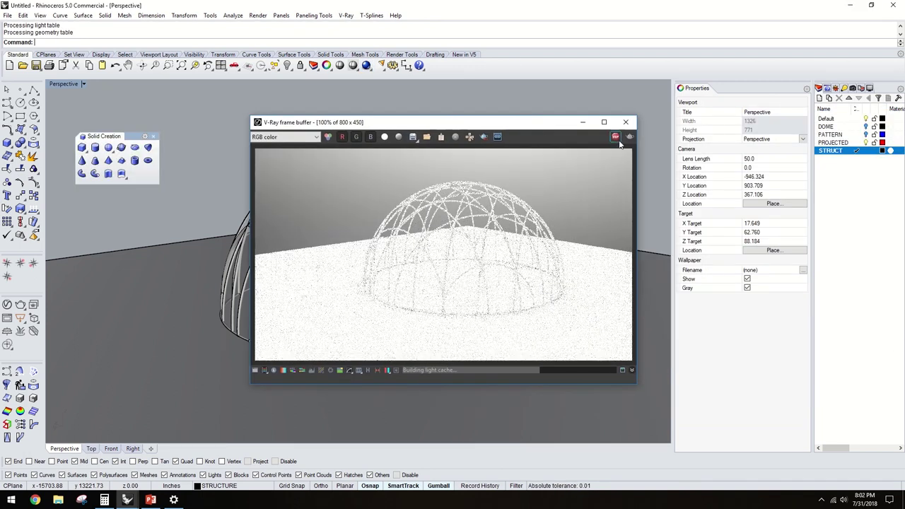
pyautogui.click(626, 122)
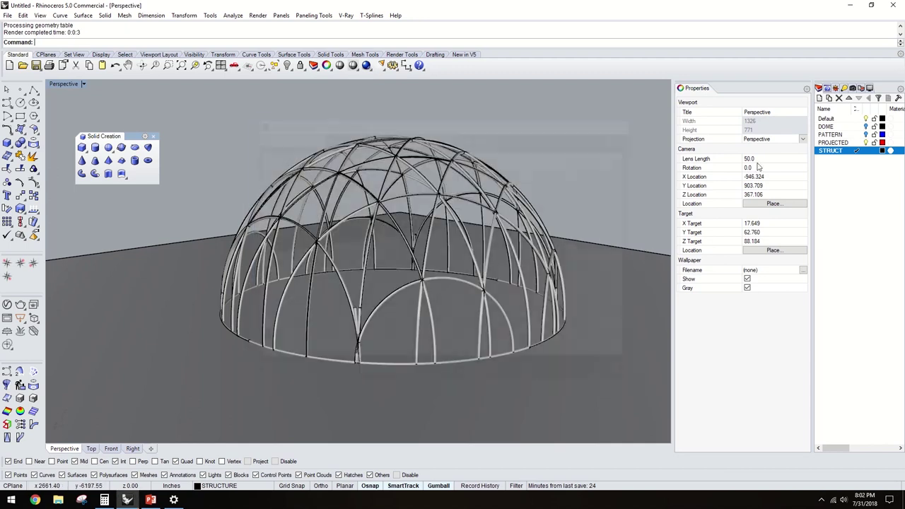
# Step: Apply a V-Ray material to the STRUCTURE layer through the asset editor and render the view again
pyautogui.click(891, 151)
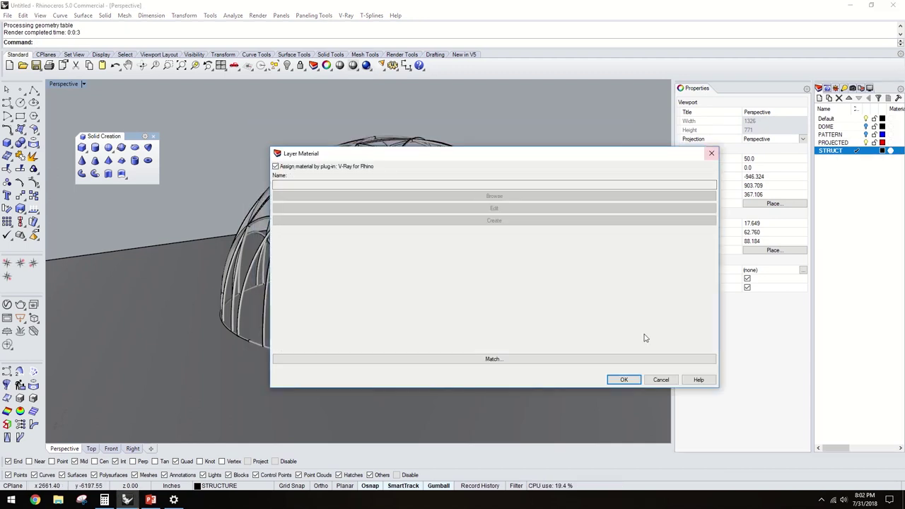
pyautogui.click(661, 380)
pyautogui.click(7, 304)
pyautogui.click(389, 110)
pyautogui.click(380, 263)
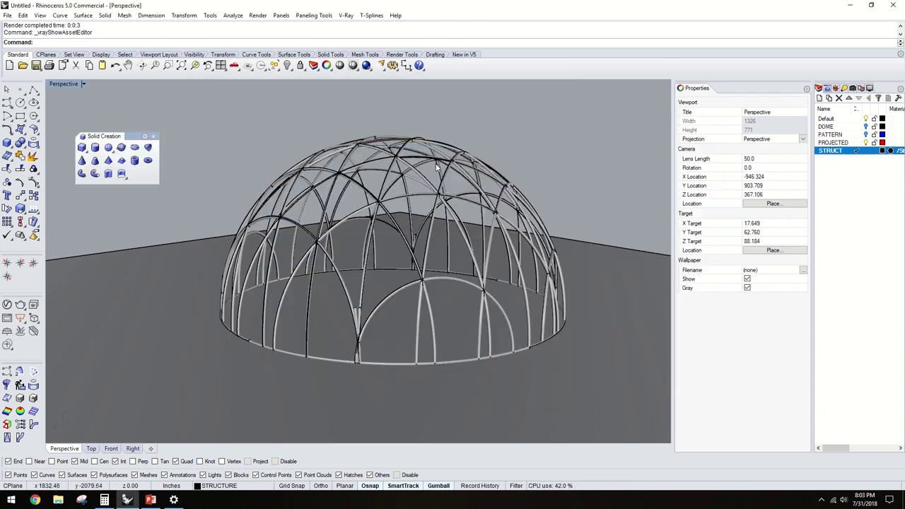
pyautogui.click(366, 65)
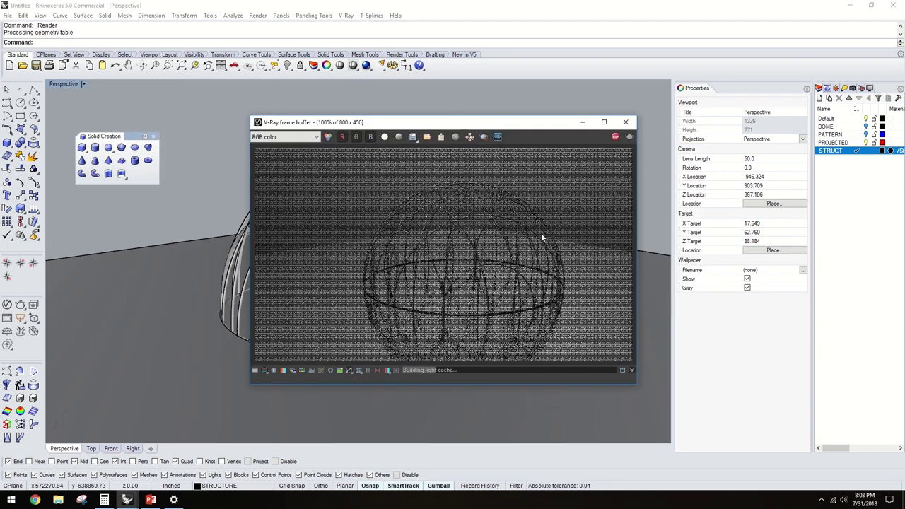